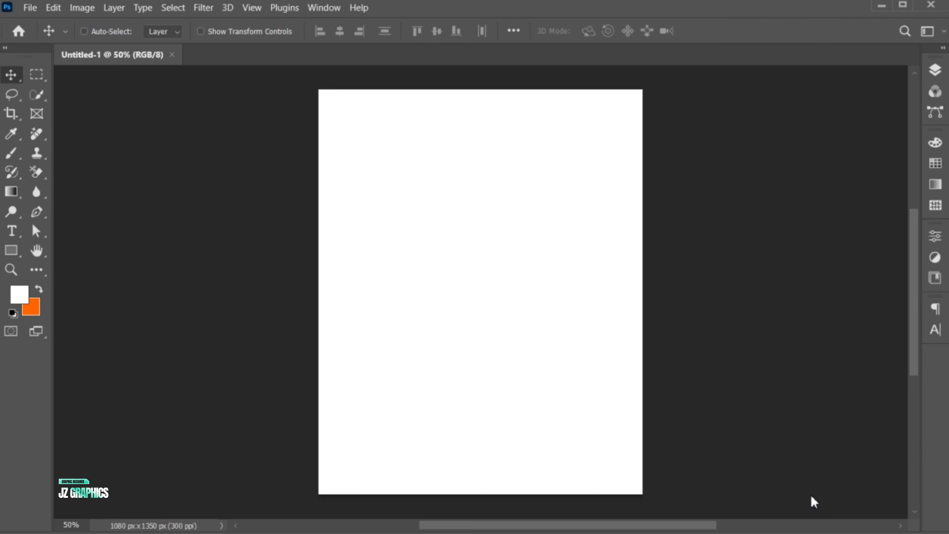
Place the image torn paper.png as an embedded object on the blank canvas
{"action": "key", "text": "ctrl+0"}
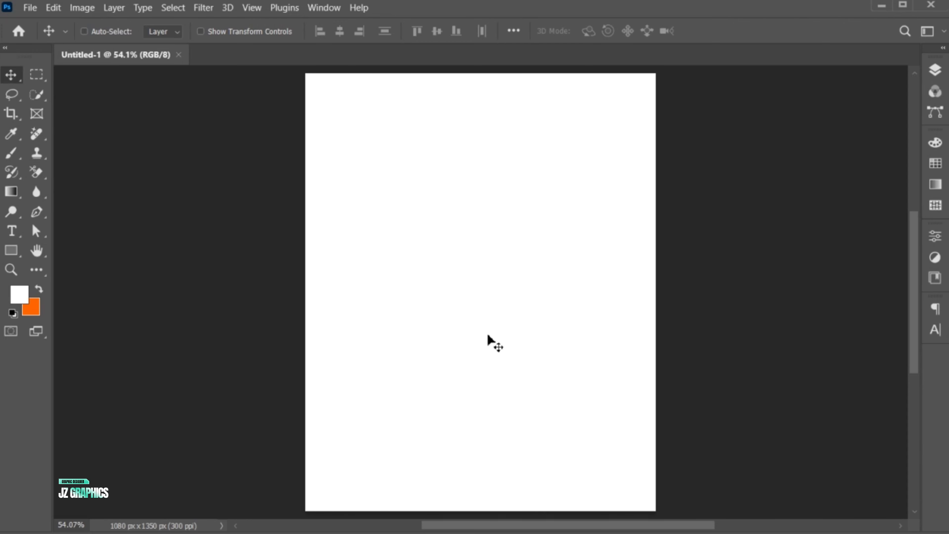
{"action": "left_click", "coordinate": [31, 9]}
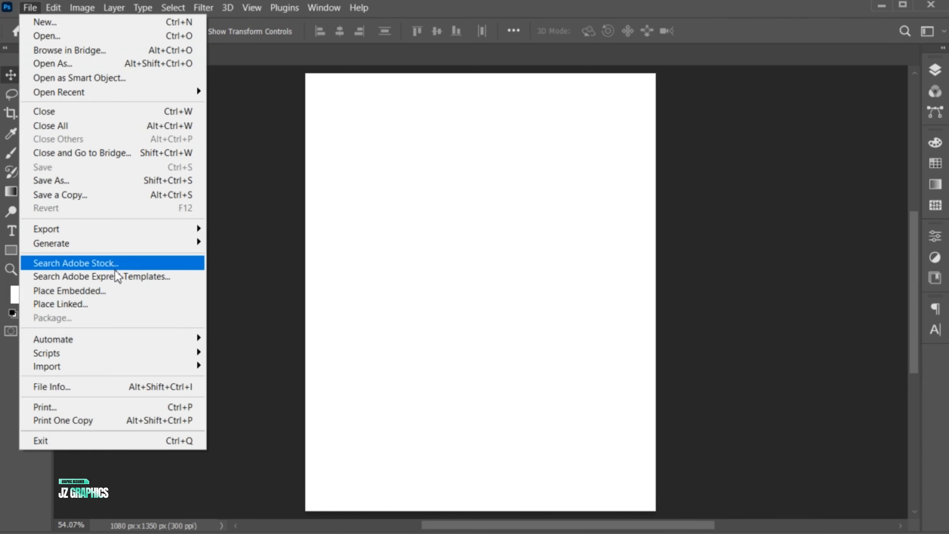
{"action": "left_click", "coordinate": [123, 294]}
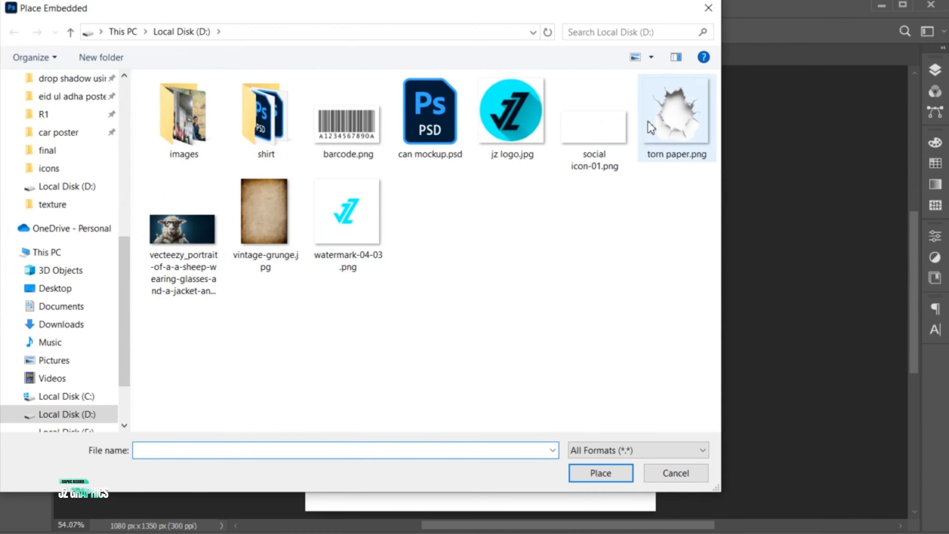
{"action": "left_click", "coordinate": [670, 135]}
{"action": "left_click", "coordinate": [599, 473]}
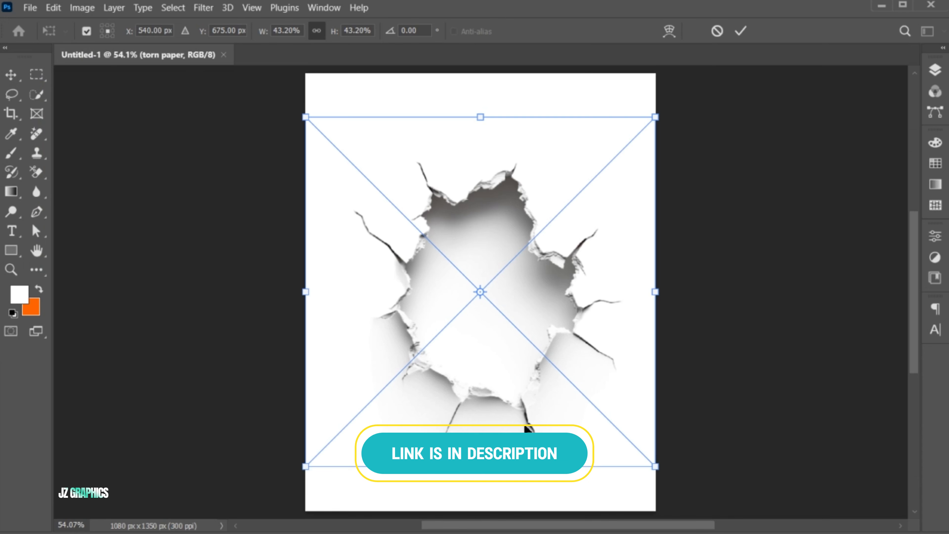
Scale the placed torn paper to about 41% and move it into the upper part of the canvas
{"action": "left_click_drag", "start_coordinate": [525, 429], "coordinate": [523, 401]}
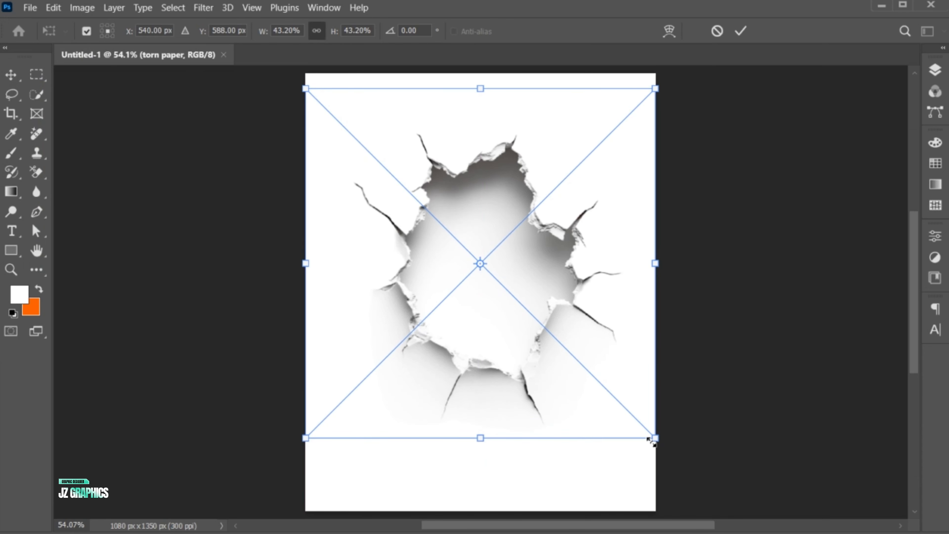
{"action": "left_click_drag", "start_coordinate": [653, 441], "coordinate": [647, 429]}
{"action": "left_click_drag", "start_coordinate": [503, 385], "coordinate": [493, 361]}
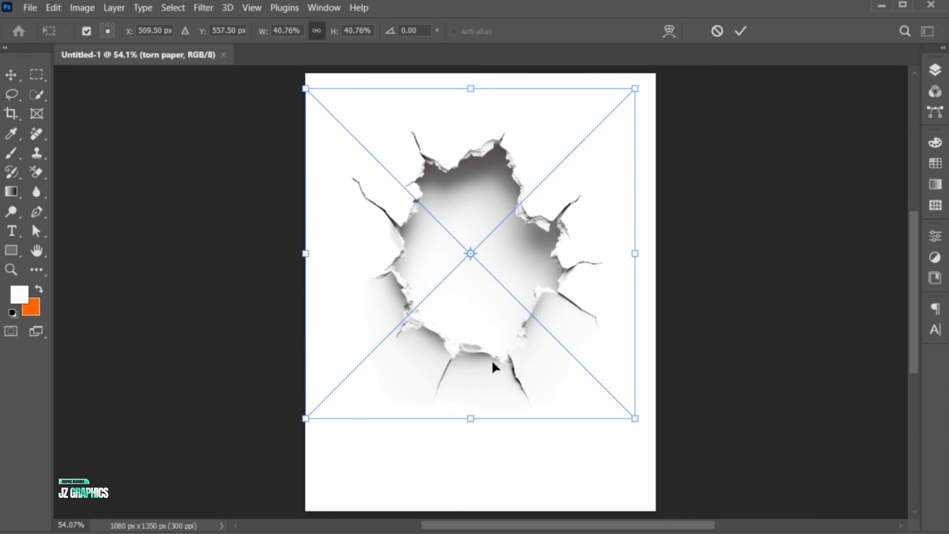
{"action": "key", "text": "Return"}
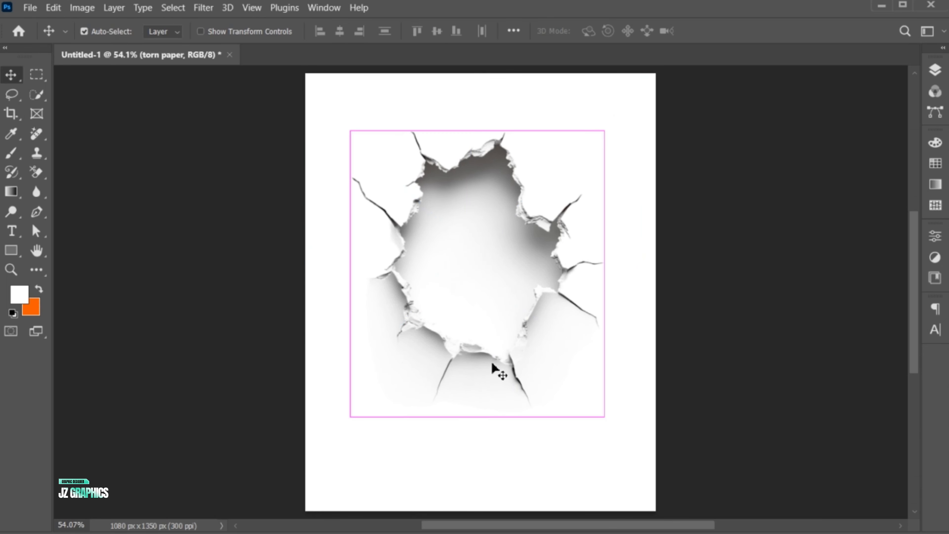
Centre the torn paper horizontally on the canvas, clear the selection and shift the image slightly upward
{"action": "key", "text": "ctrl+a"}
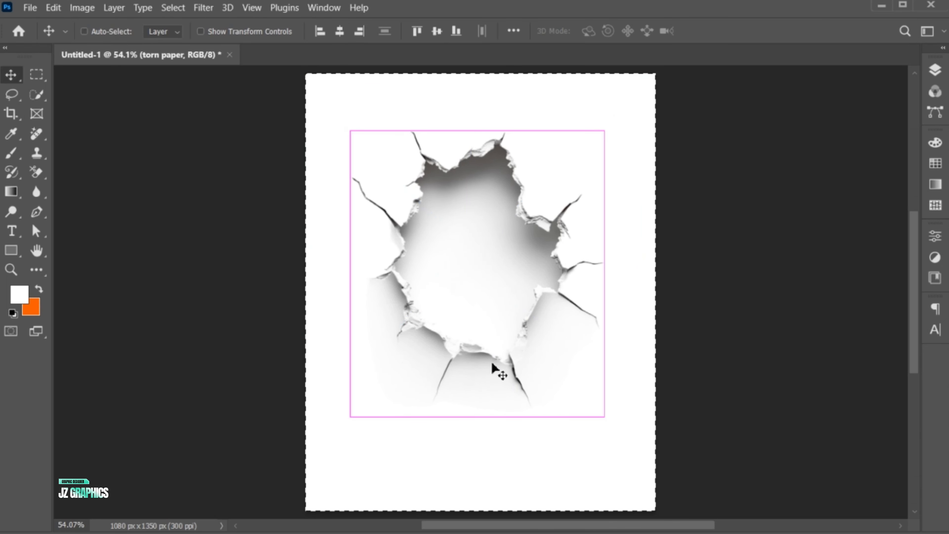
{"action": "left_click", "coordinate": [340, 31]}
{"action": "key", "text": "ctrl+d"}
{"action": "left_click_drag", "start_coordinate": [520, 370], "coordinate": [517, 358]}
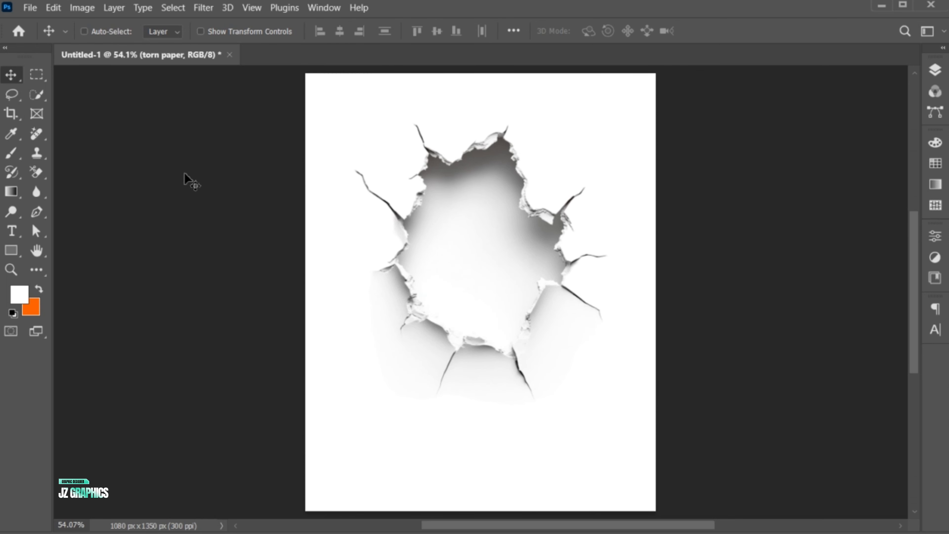
Select the inside of the torn hole with the Quick Selection tool and refine the selection along its ragged edge
{"action": "left_click", "coordinate": [36, 94]}
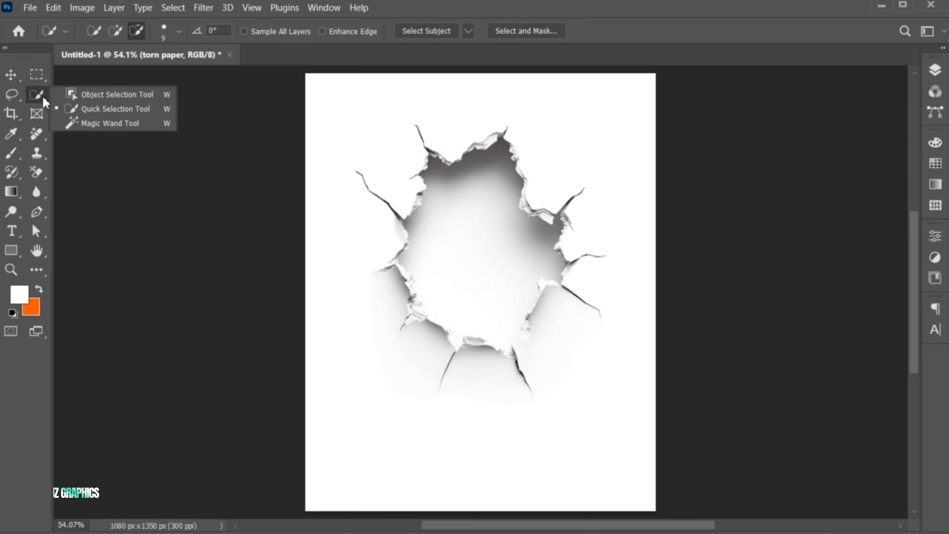
{"action": "left_click", "coordinate": [126, 110]}
{"action": "left_click", "coordinate": [116, 30]}
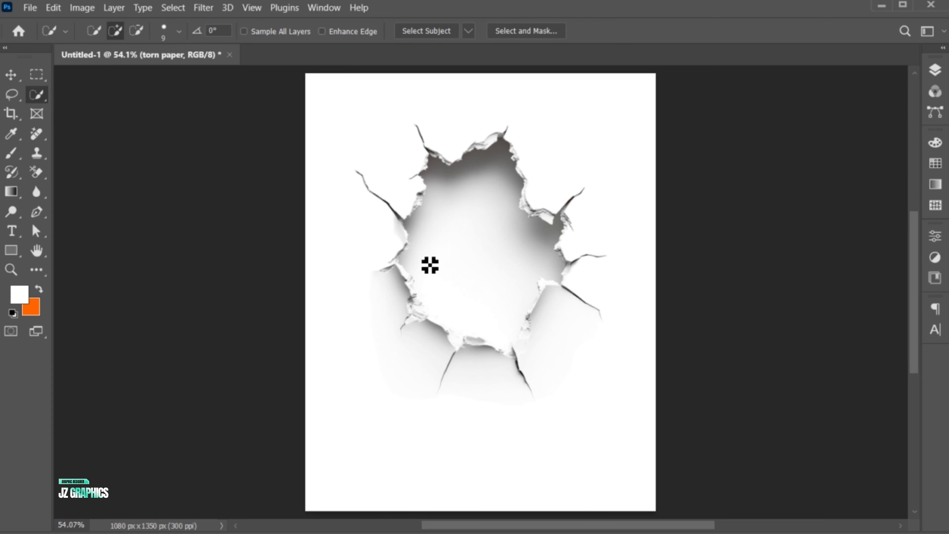
{"action": "mouse_move", "coordinate": [453, 291]}
{"action": "left_mouse_down"}
{"action": "mouse_move", "coordinate": [441, 225]}
{"action": "mouse_move", "coordinate": [465, 221]}
{"action": "left_mouse_up"}
{"action": "mouse_move", "coordinate": [456, 277]}
{"action": "left_mouse_down"}
{"action": "mouse_move", "coordinate": [476, 279]}
{"action": "mouse_move", "coordinate": [465, 264]}
{"action": "left_mouse_up"}
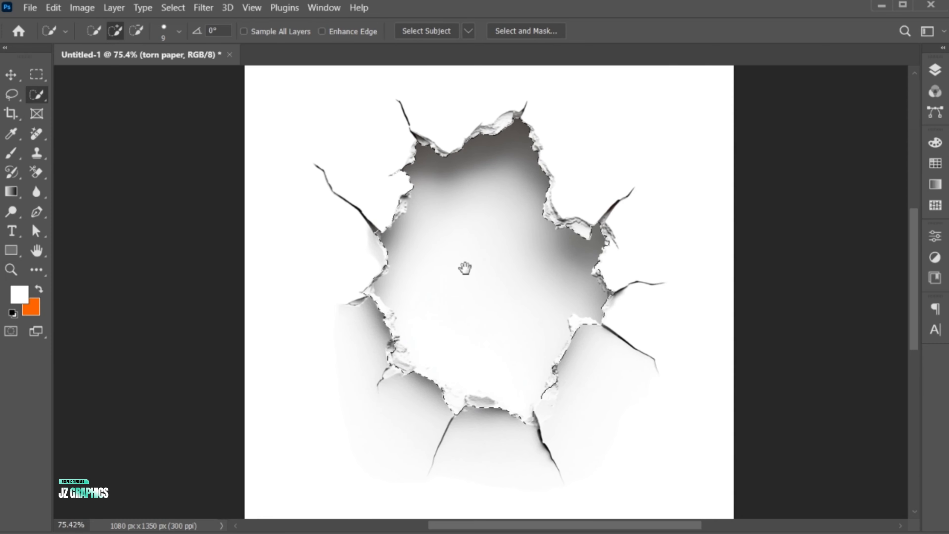
{"action": "left_click", "coordinate": [136, 30]}
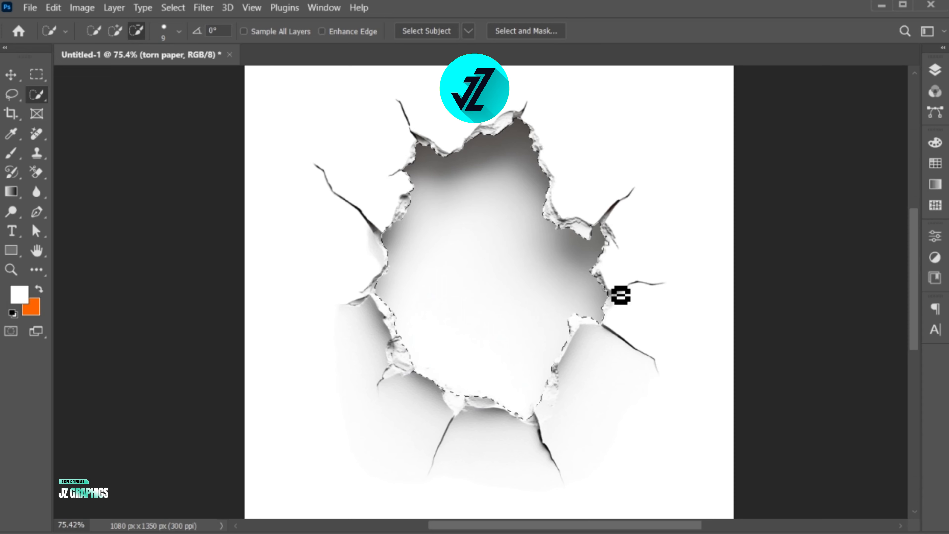
Copy the selected hole area of the torn paper to a new layer
{"action": "key", "text": "v"}
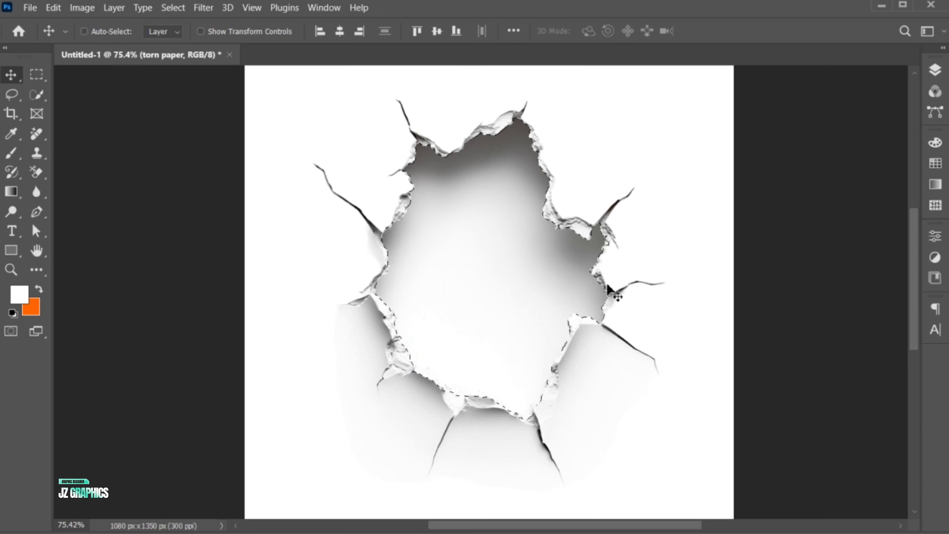
{"action": "left_click", "coordinate": [114, 7]}
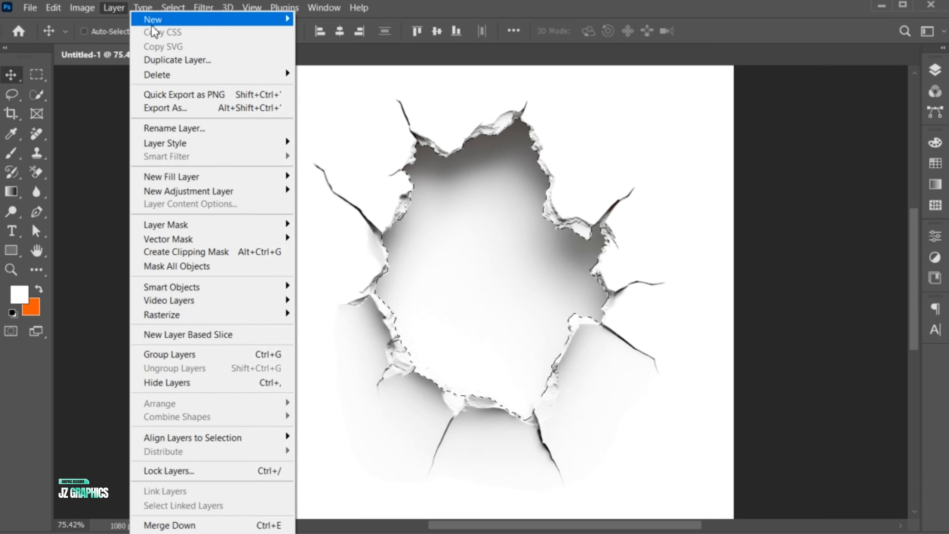
{"action": "mouse_move", "coordinate": [224, 22]}
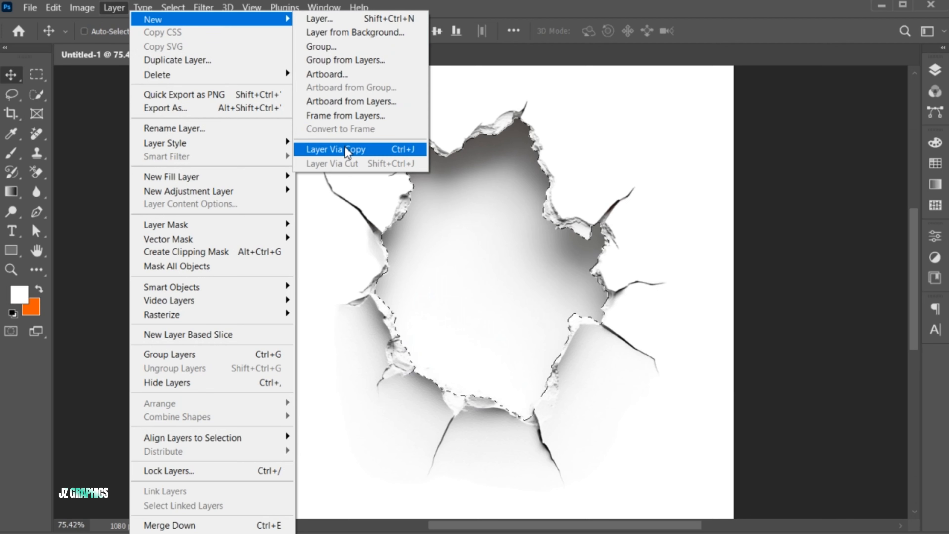
{"action": "left_click", "coordinate": [376, 149]}
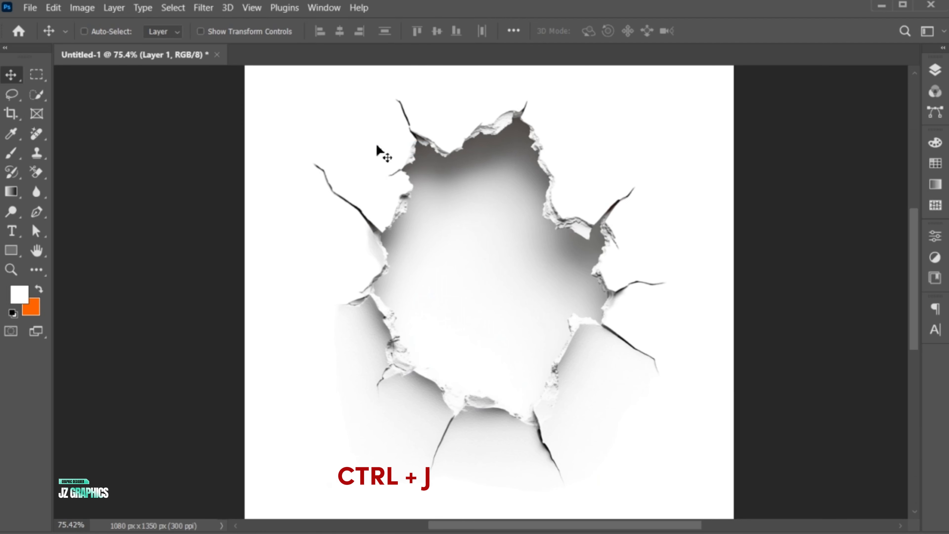
{"action": "key", "text": "ctrl+0"}
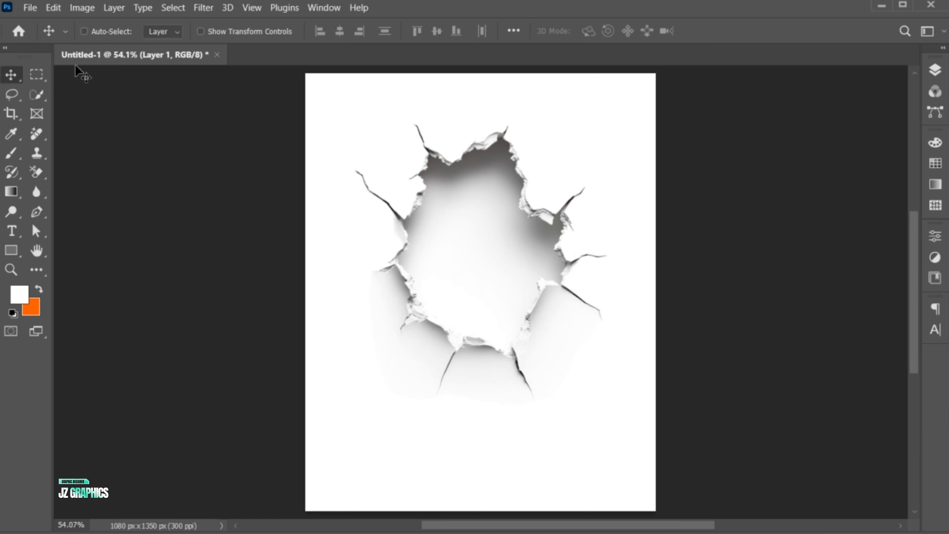
Place the vecteezy image of the sheep wearing glasses and a jacket as an embedded object
{"action": "left_click", "coordinate": [30, 8]}
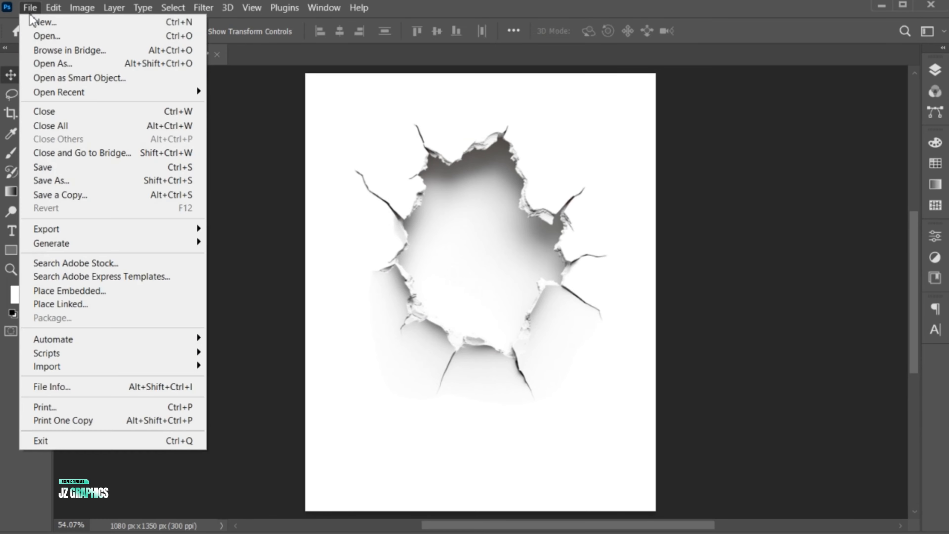
{"action": "left_click", "coordinate": [127, 291]}
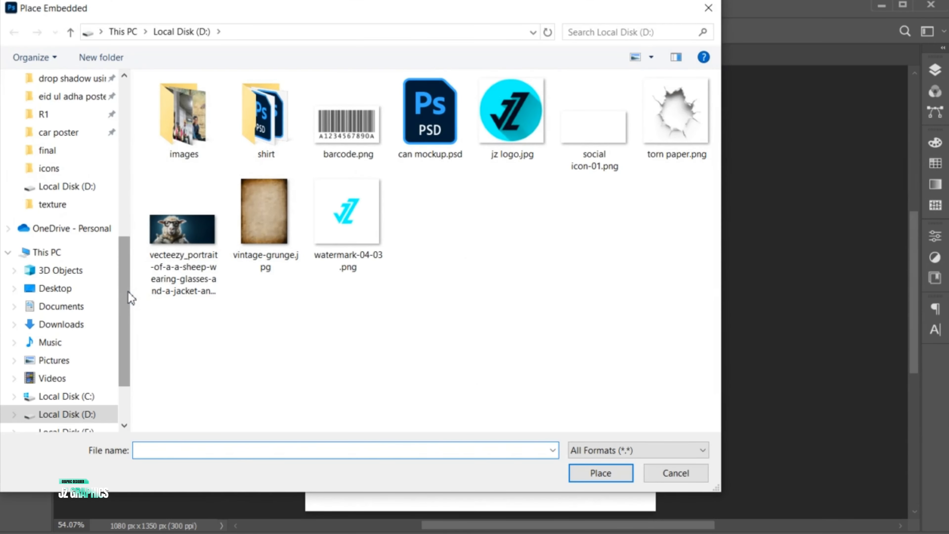
{"action": "left_click", "coordinate": [194, 226]}
{"action": "left_click", "coordinate": [598, 473]}
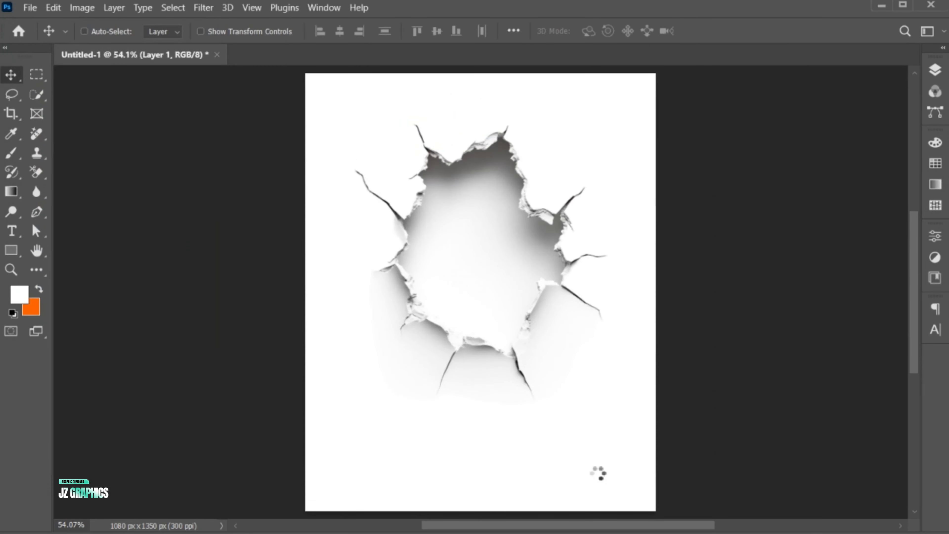
Scale the sheep image to about 20% and position the sheep's head over the torn hole
{"action": "left_click_drag", "start_coordinate": [656, 294], "coordinate": [741, 292]}
{"action": "left_click_drag", "start_coordinate": [426, 367], "coordinate": [482, 329]}
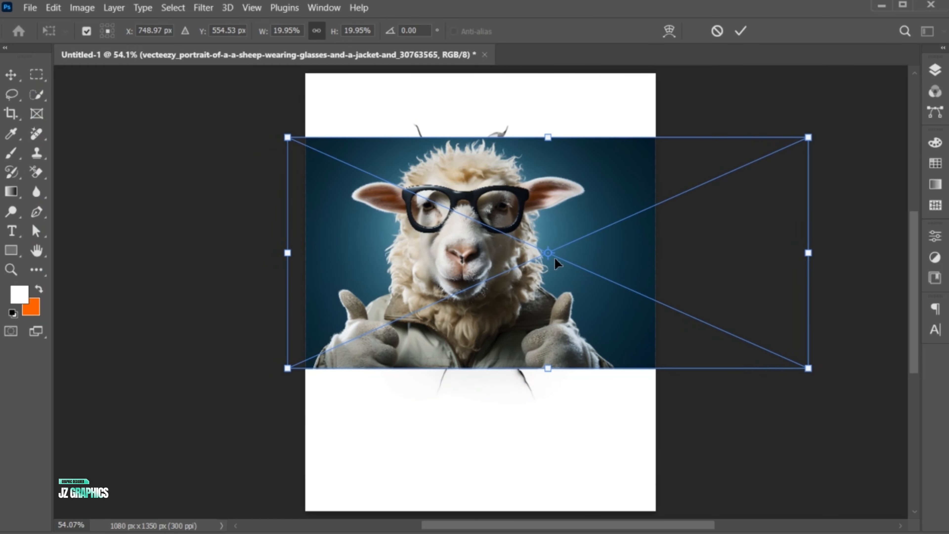
{"action": "left_click", "coordinate": [741, 31]}
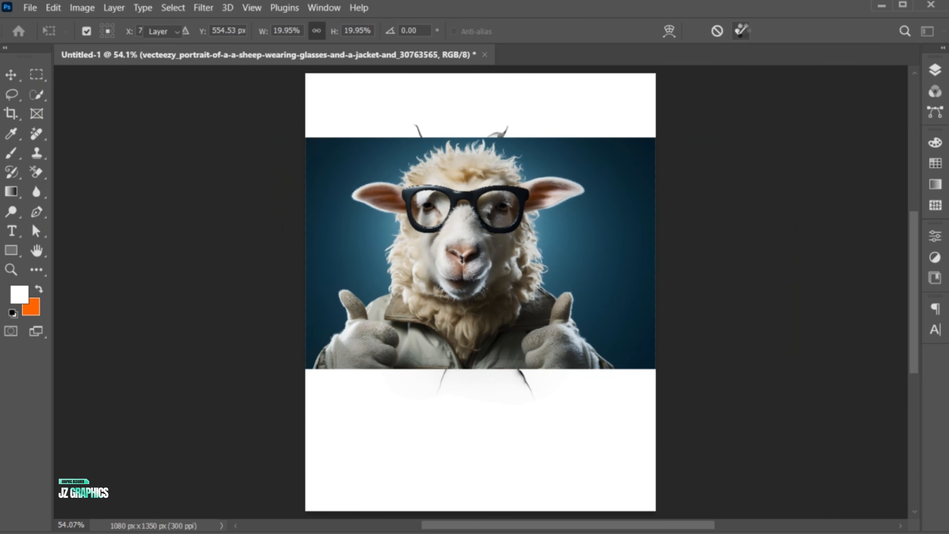
Clip the sheep image to the hole copy on Layer 1 with a clipping mask
{"action": "left_click", "coordinate": [934, 71]}
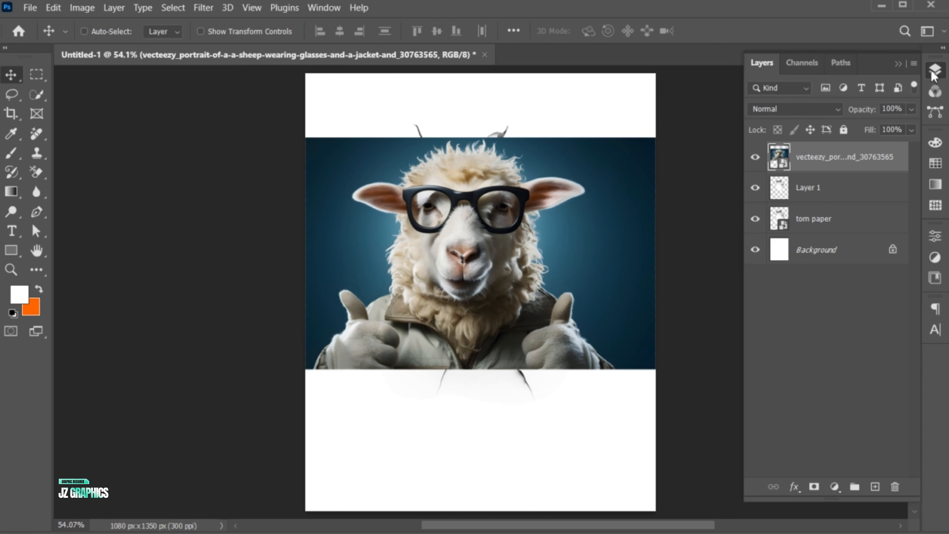
{"action": "right_click", "coordinate": [808, 161]}
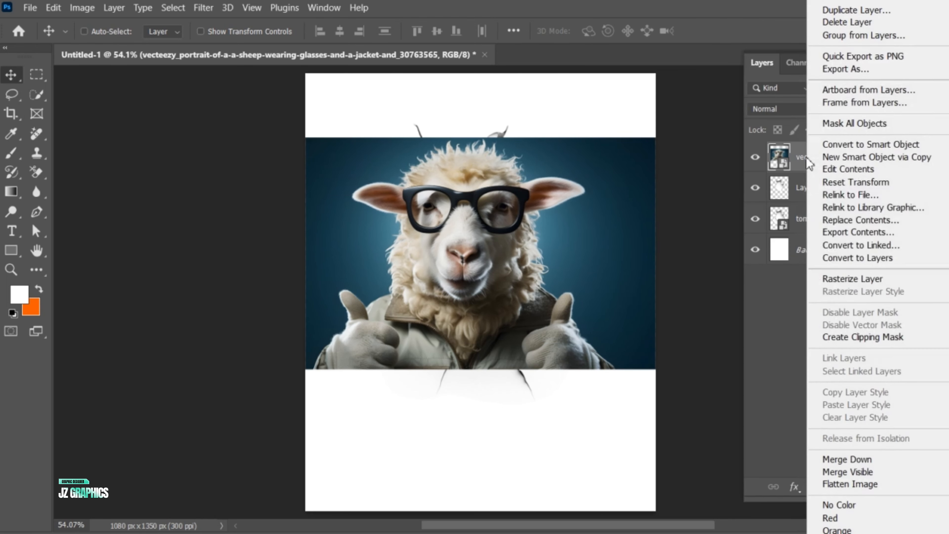
{"action": "left_click", "coordinate": [837, 337]}
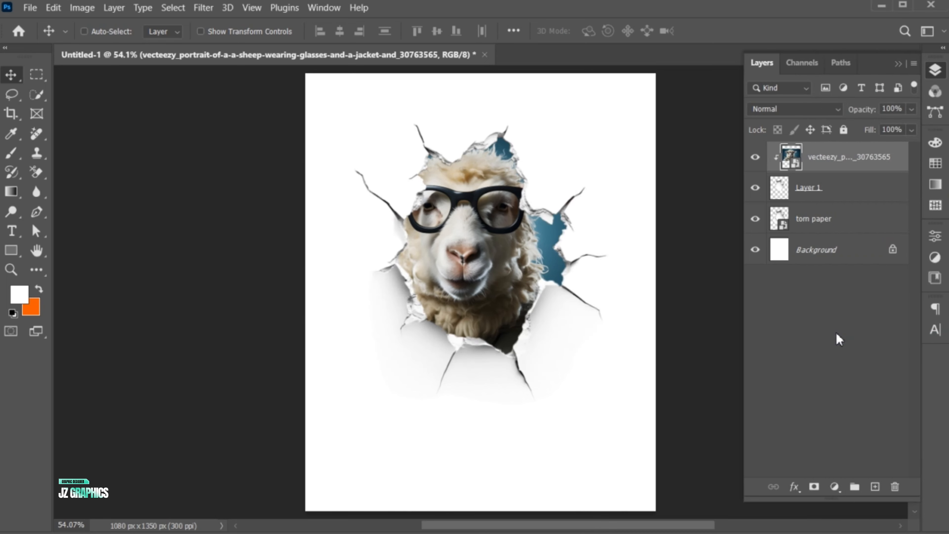
Enlarge the clipped sheep image to about 21% and reposition it so the head fills the torn hole
{"action": "left_click_drag", "start_coordinate": [474, 286], "coordinate": [489, 289]}
{"action": "key", "text": "ctrl+t"}
{"action": "left_click_drag", "start_coordinate": [567, 373], "coordinate": [568, 377]}
{"action": "left_click_drag", "start_coordinate": [504, 329], "coordinate": [492, 311]}
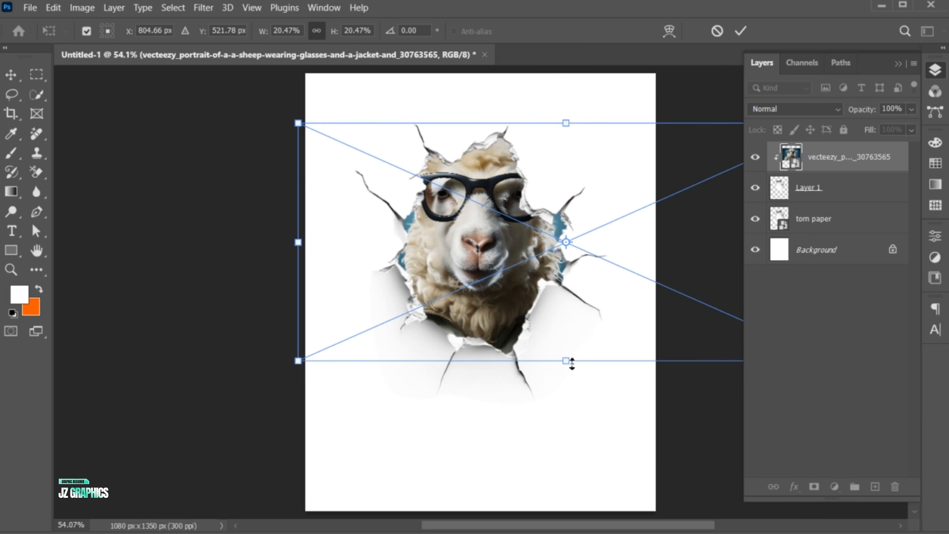
{"action": "left_click_drag", "start_coordinate": [572, 363], "coordinate": [572, 371]}
{"action": "left_click_drag", "start_coordinate": [475, 314], "coordinate": [481, 305]}
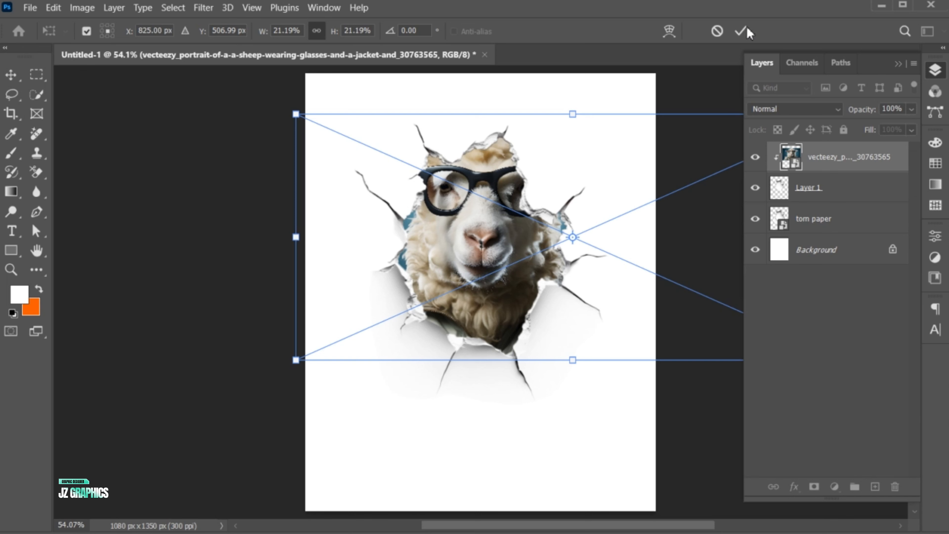
{"action": "left_click", "coordinate": [741, 31]}
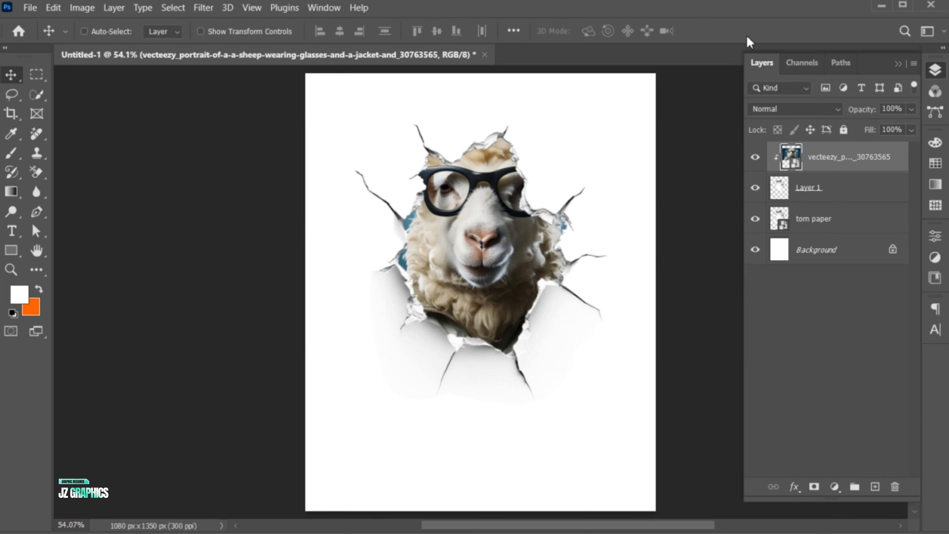
Select the sheep with the Subject selection and copy it to a new layer
{"action": "left_click", "coordinate": [175, 8]}
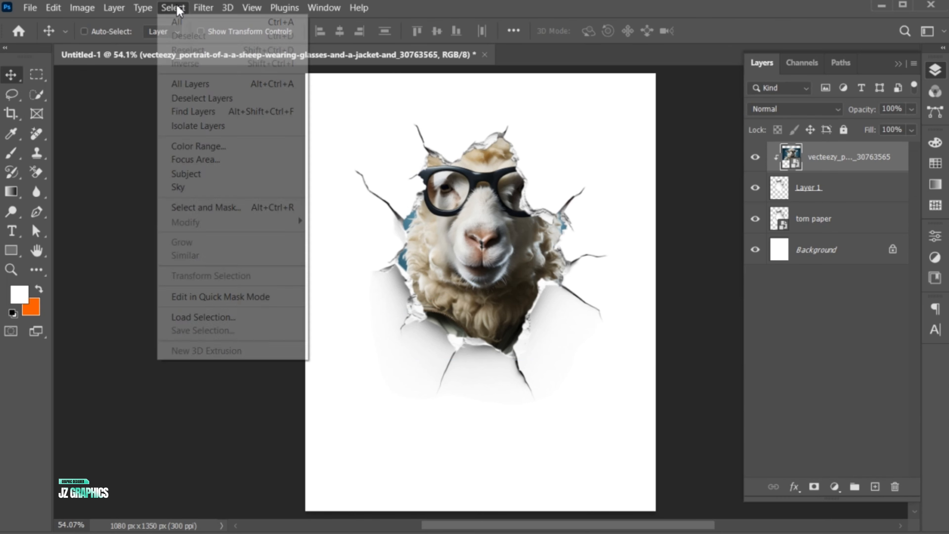
{"action": "left_click", "coordinate": [227, 174]}
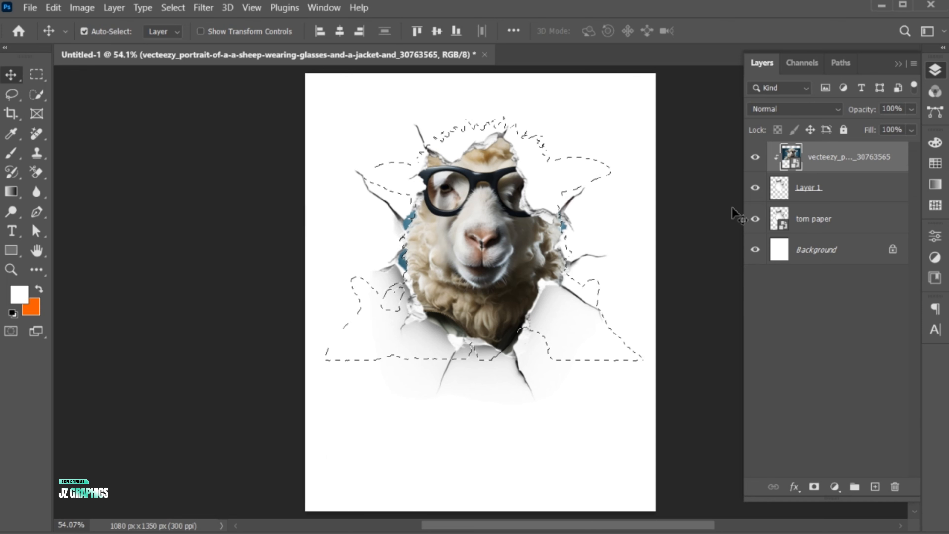
{"action": "key", "text": "ctrl+j"}
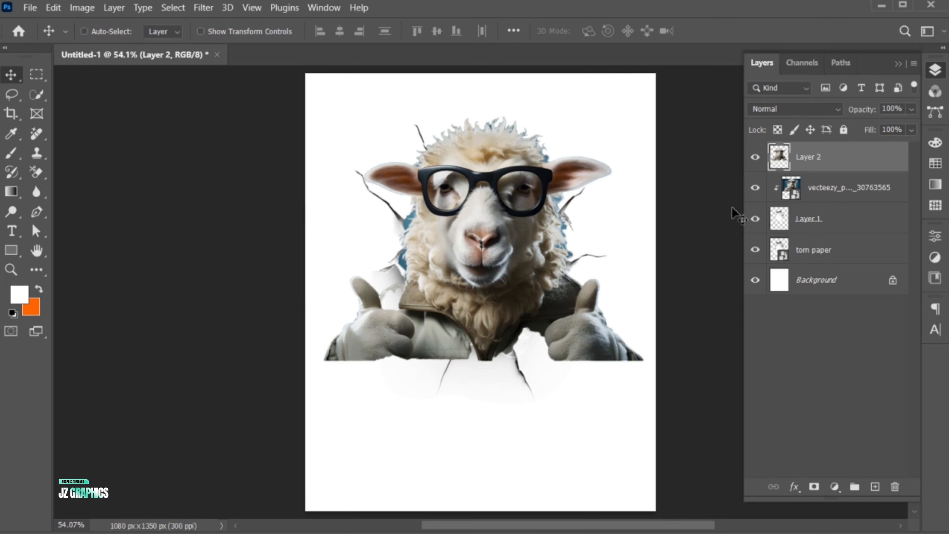
Mask Layer 2 and paint with a hard 300 px black brush to hide the hands and jacket outside the torn hole
{"action": "left_click", "coordinate": [814, 486]}
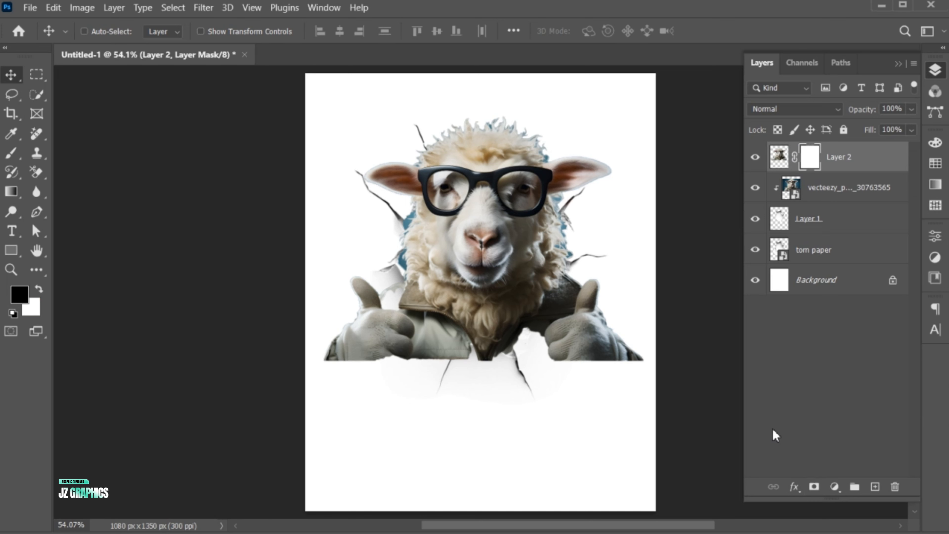
{"action": "left_click", "coordinate": [11, 159]}
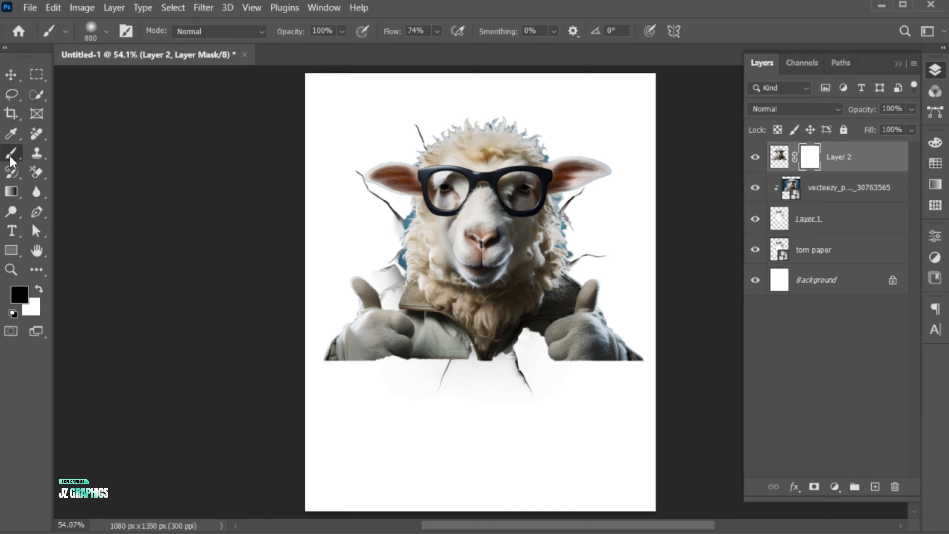
{"action": "left_click", "coordinate": [106, 32]}
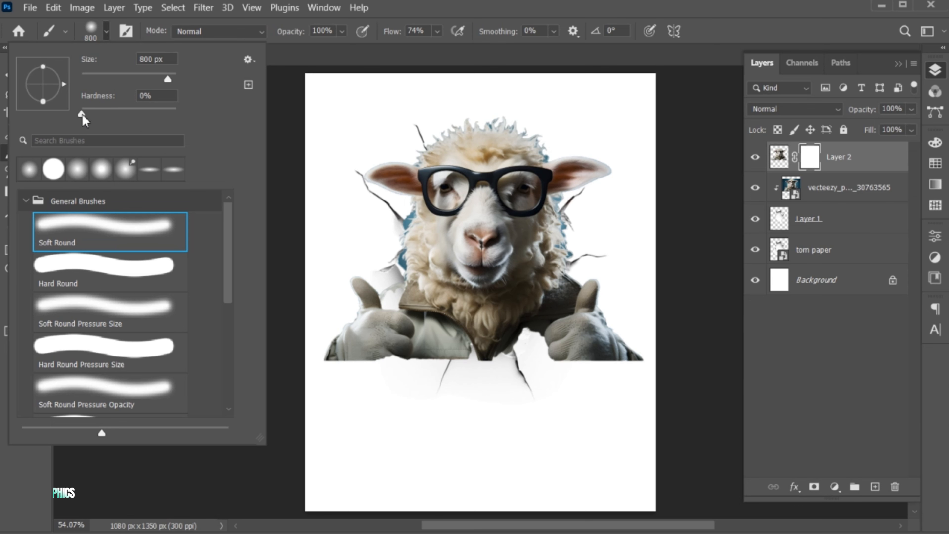
{"action": "left_click", "coordinate": [106, 33]}
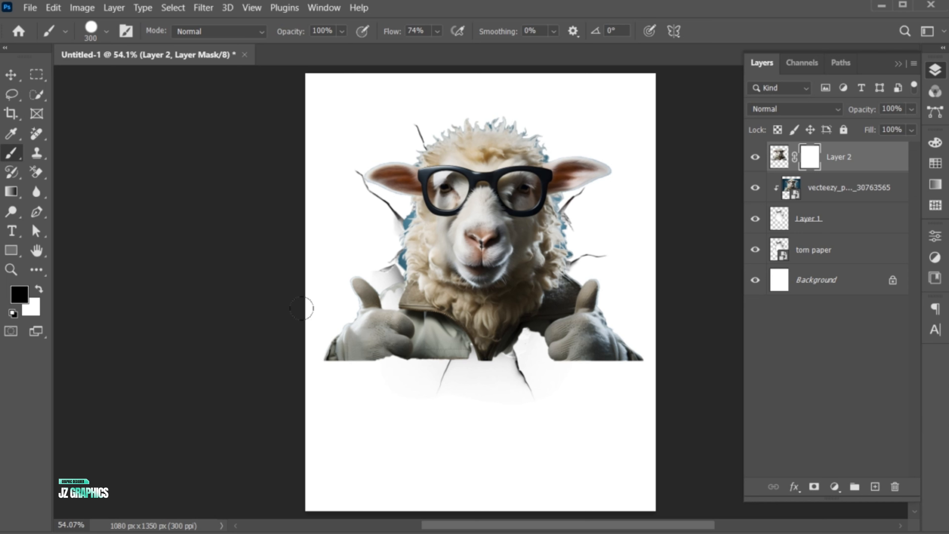
{"action": "mouse_move", "coordinate": [302, 308]}
{"action": "left_mouse_down"}
{"action": "mouse_move", "coordinate": [398, 341]}
{"action": "mouse_move", "coordinate": [324, 247]}
{"action": "mouse_move", "coordinate": [375, 305]}
{"action": "mouse_move", "coordinate": [362, 231]}
{"action": "left_mouse_up"}
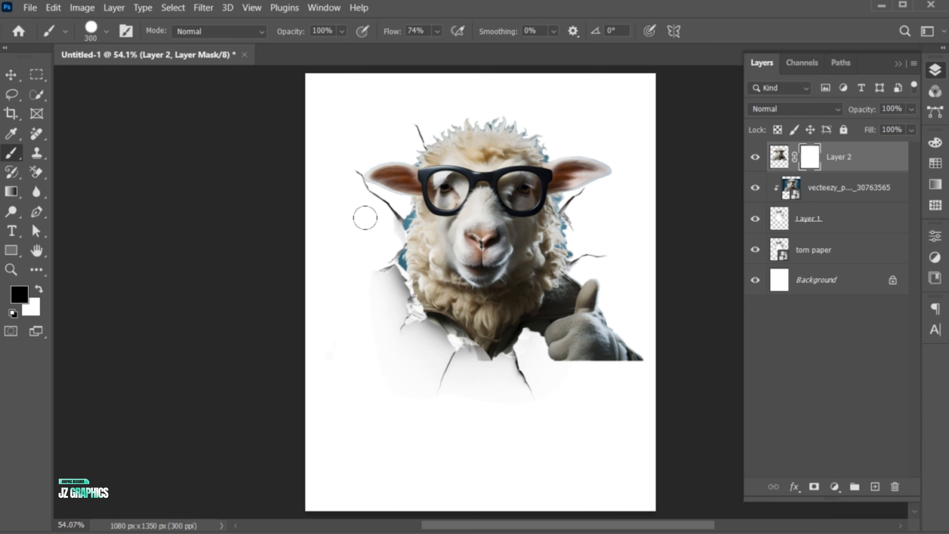
{"action": "mouse_move", "coordinate": [549, 342]}
{"action": "left_mouse_down"}
{"action": "mouse_move", "coordinate": [567, 284]}
{"action": "mouse_move", "coordinate": [557, 223]}
{"action": "left_mouse_up"}
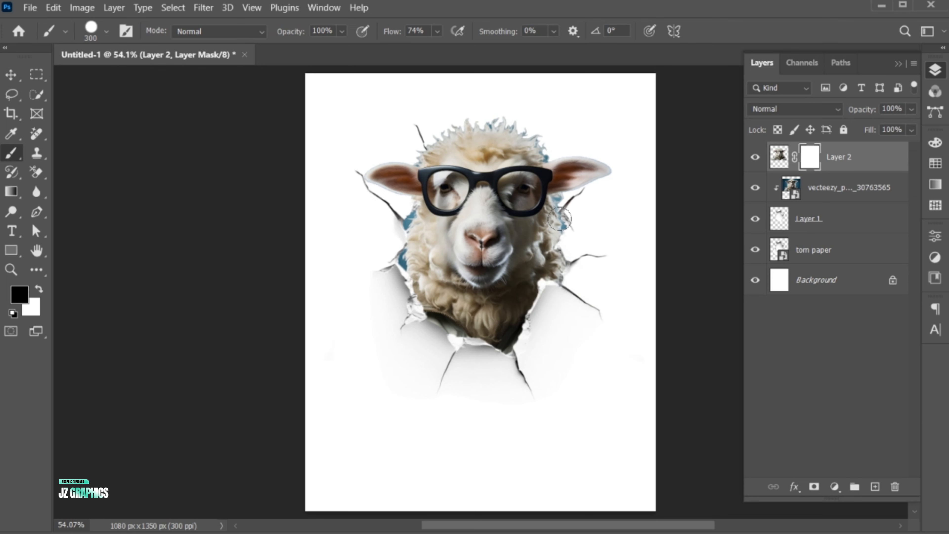
{"action": "key", "text": "v"}
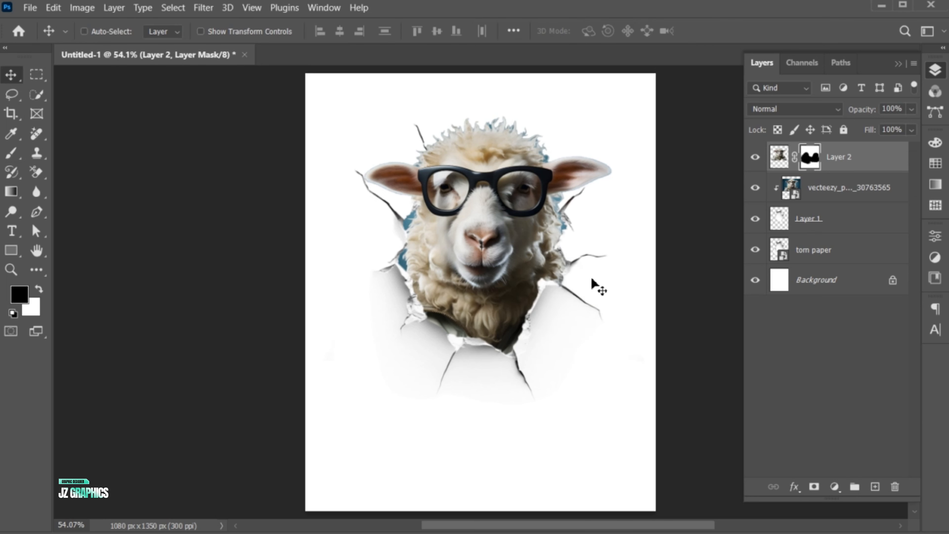
Add a Solid Color fill layer of 05b2b8 above the torn paper layer and set its blend mode to Multiply
{"action": "left_click", "coordinate": [823, 261]}
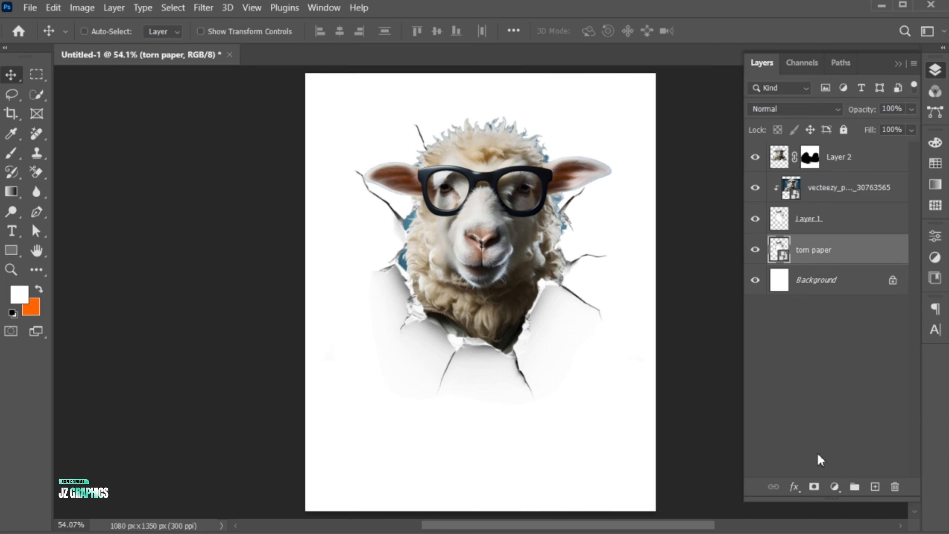
{"action": "left_click", "coordinate": [834, 486]}
{"action": "left_click", "coordinate": [859, 223]}
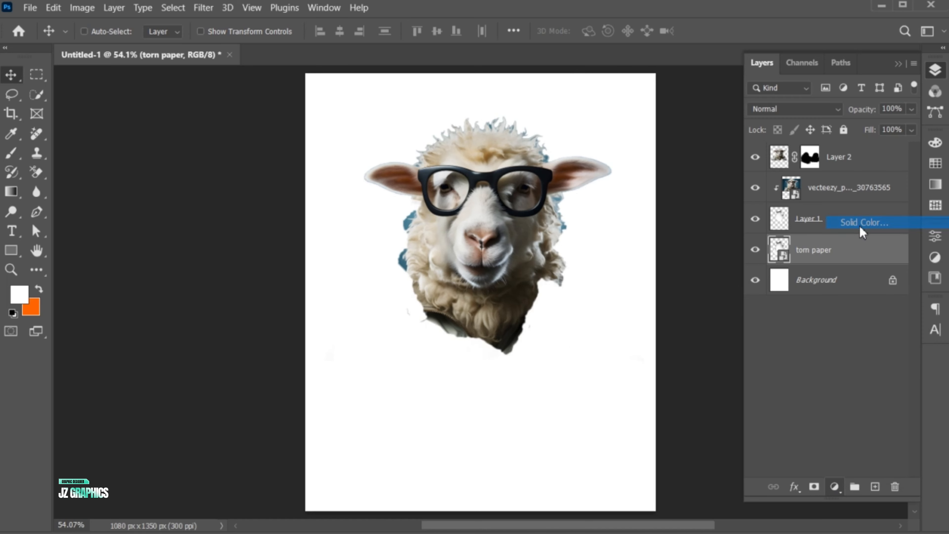
{"action": "left_click", "coordinate": [860, 225]}
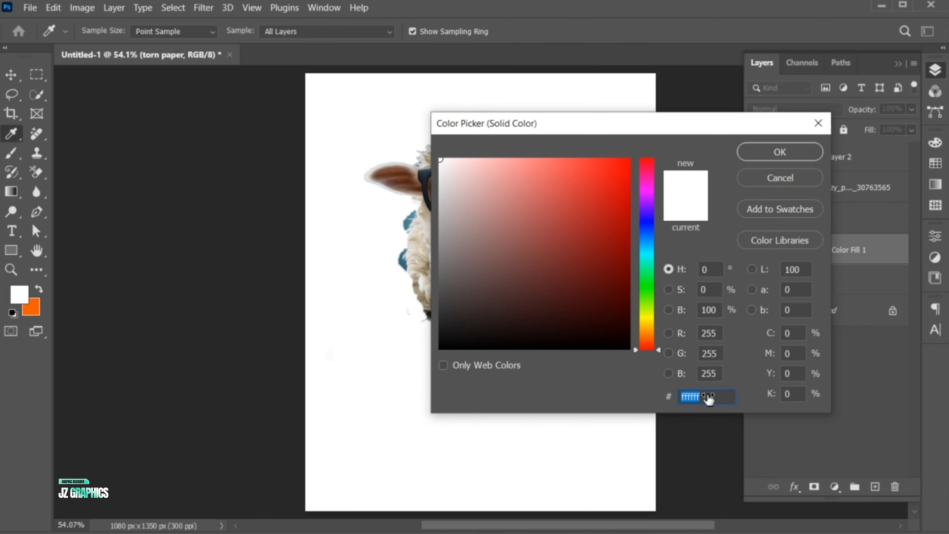
{"action": "key", "text": "ctrl+v"}
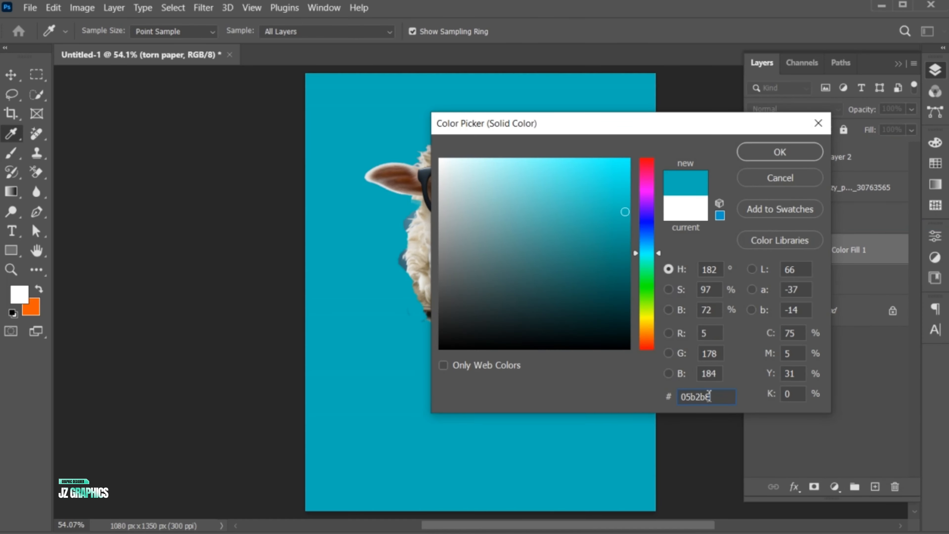
{"action": "left_click", "coordinate": [767, 153]}
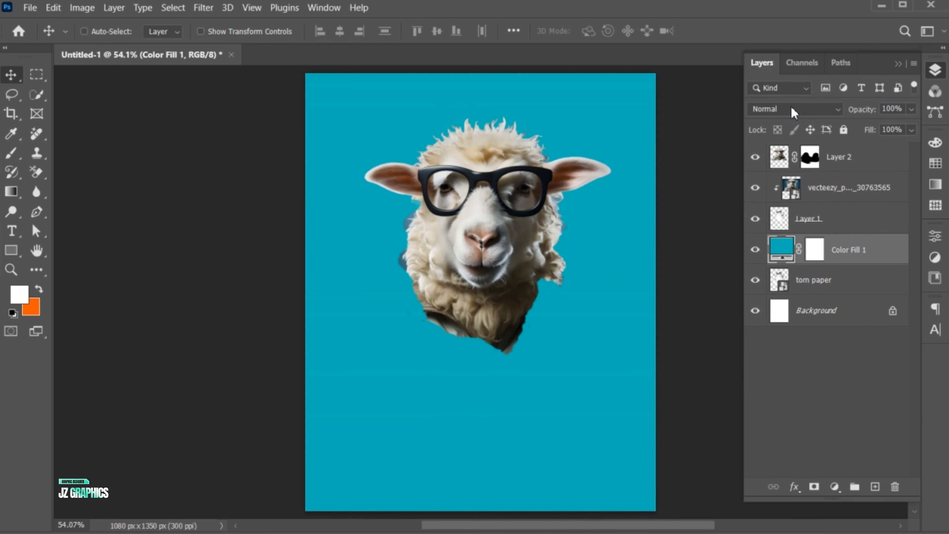
{"action": "left_click", "coordinate": [791, 107]}
{"action": "left_click", "coordinate": [785, 166]}
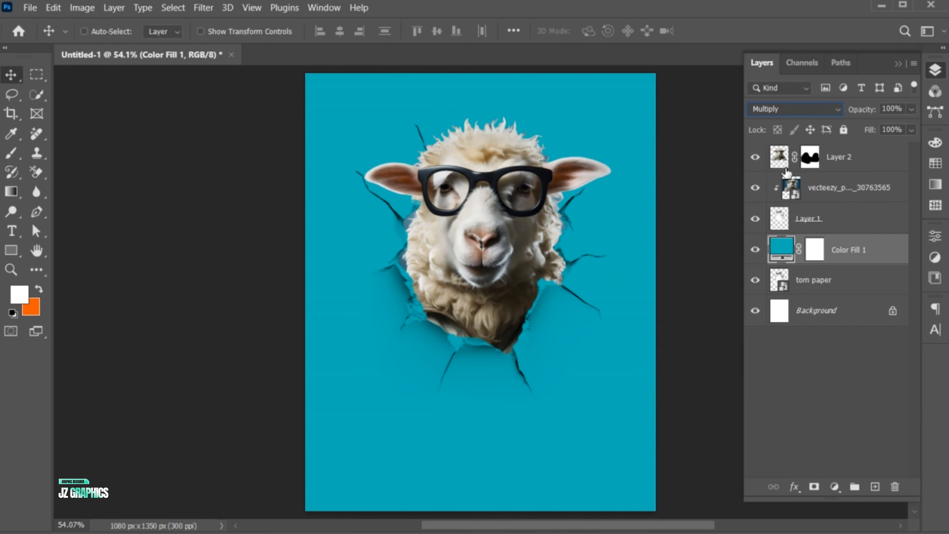
Place vintage-grunge.jpg as an embedded image above the torn paper layer and stretch it to the full canvas width
{"action": "left_click", "coordinate": [823, 288]}
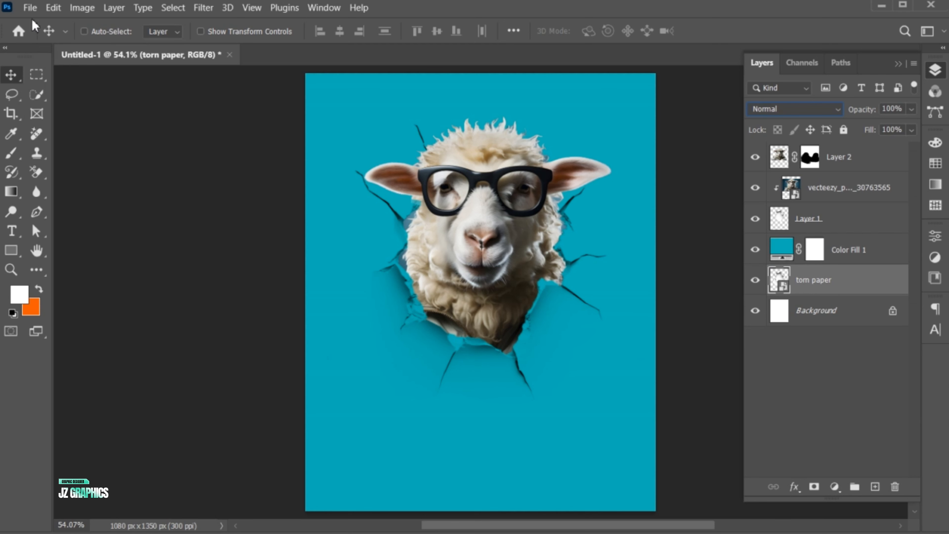
{"action": "left_click", "coordinate": [30, 7]}
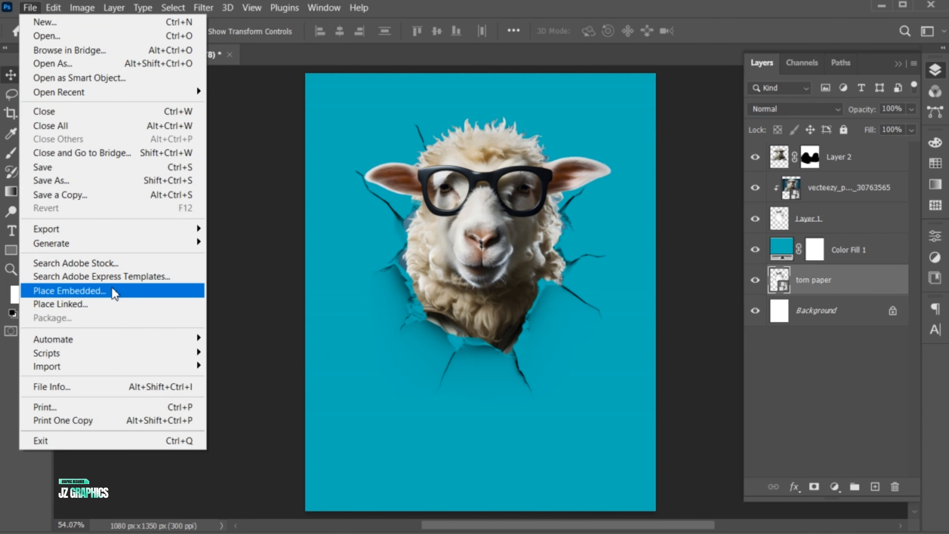
{"action": "left_click", "coordinate": [112, 289]}
{"action": "left_click", "coordinate": [276, 228]}
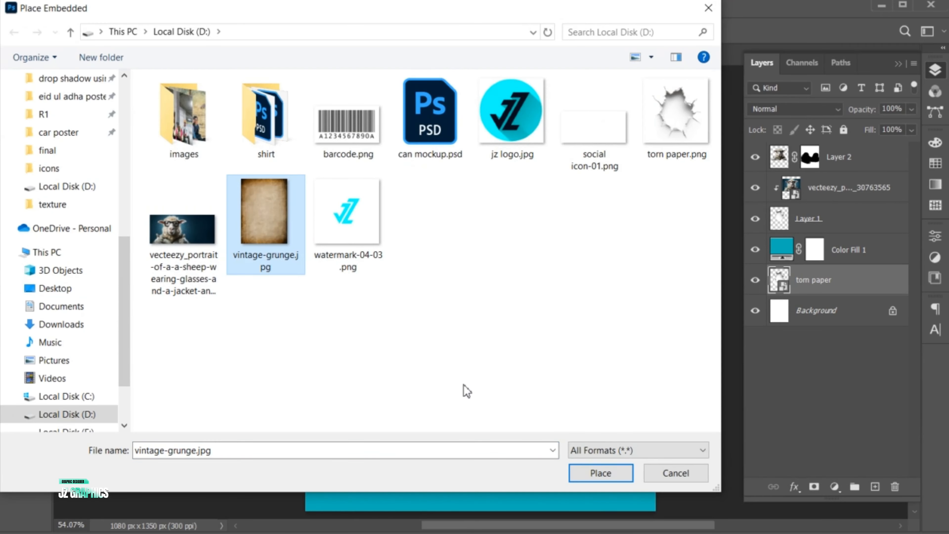
{"action": "left_click", "coordinate": [613, 480]}
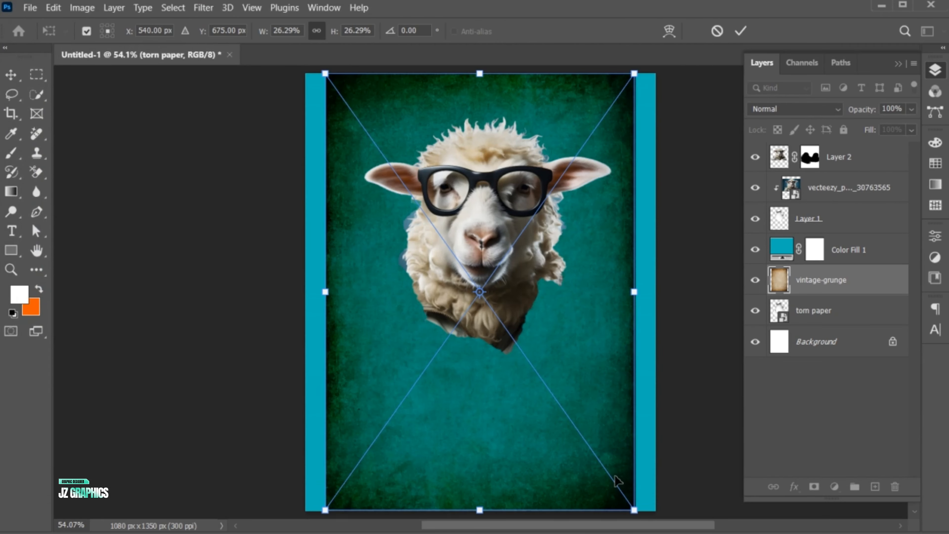
{"action": "left_click_drag", "start_coordinate": [636, 295], "coordinate": [659, 301]}
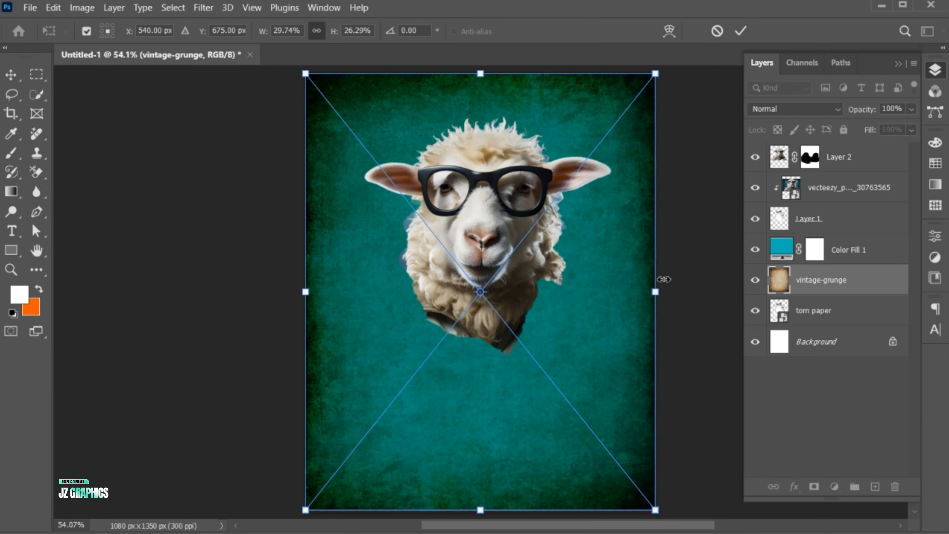
{"action": "left_click", "coordinate": [740, 32]}
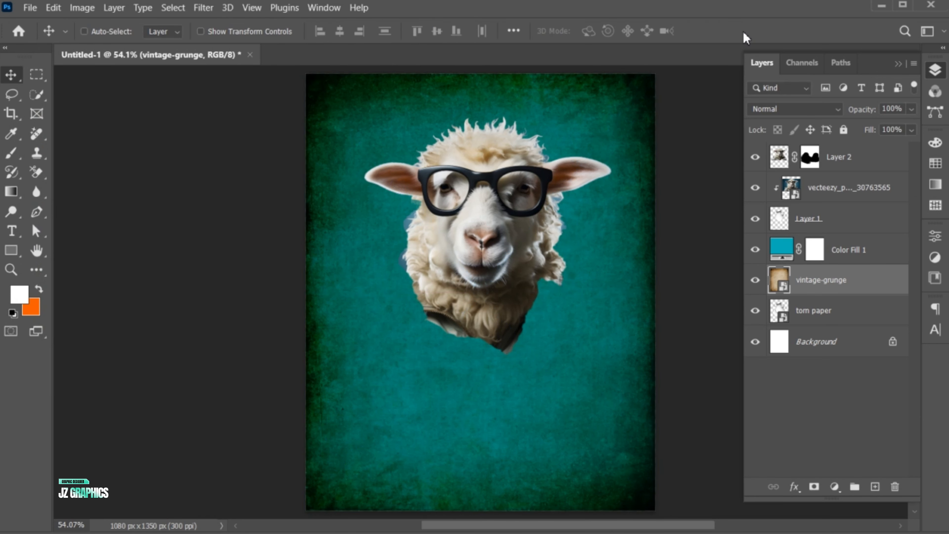
Set the vintage-grunge layer's blend mode to Multiply and its opacity to 50%
{"action": "left_click", "coordinate": [783, 112]}
{"action": "left_click", "coordinate": [784, 166]}
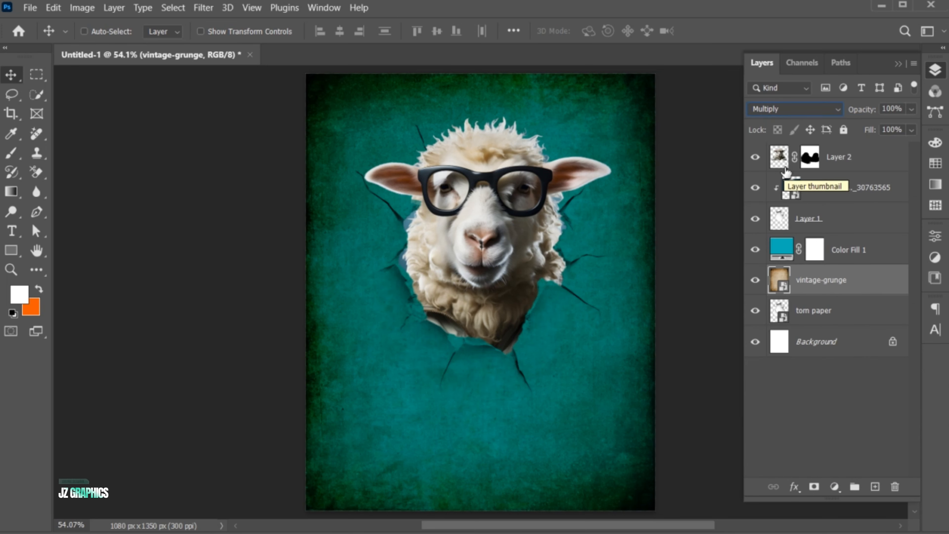
{"action": "left_click", "coordinate": [885, 108]}
{"action": "type", "text": "50"}
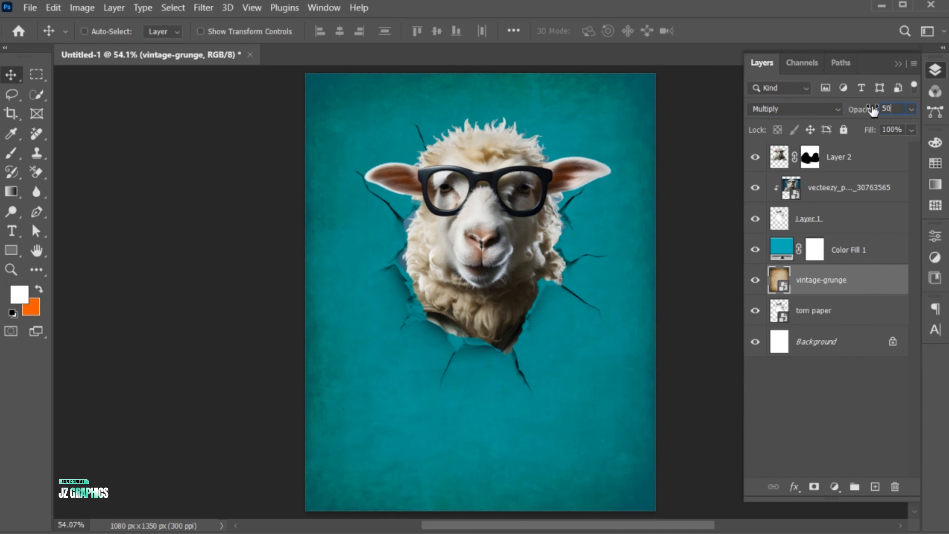
{"action": "key", "text": "Return"}
Add the text "EID UL ADHA" below the sheep on a new text layer above Layer 2
{"action": "left_click", "coordinate": [856, 165]}
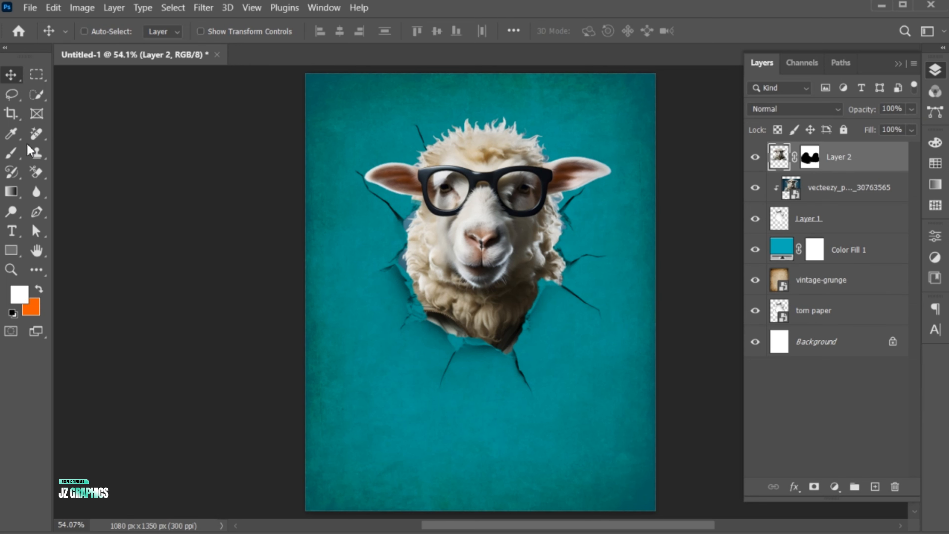
{"action": "left_click", "coordinate": [12, 230]}
{"action": "left_click", "coordinate": [420, 411]}
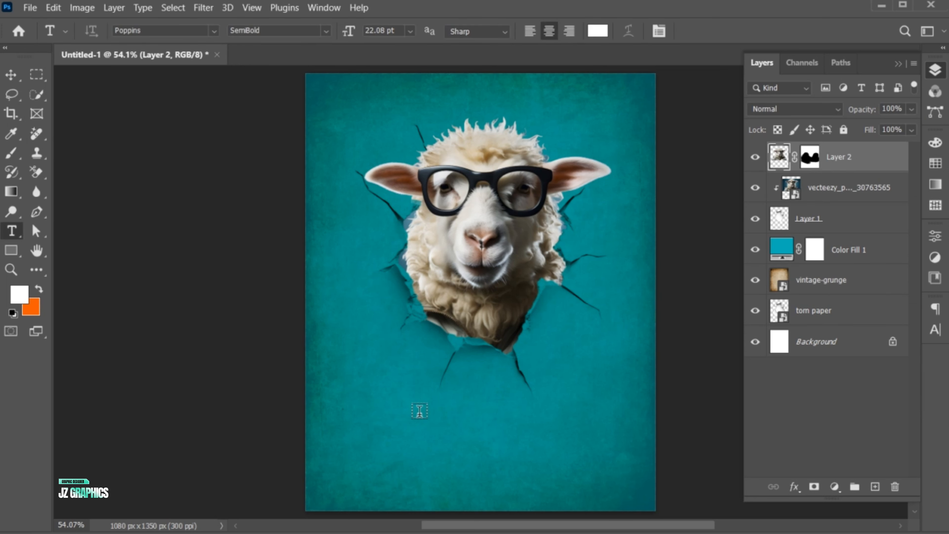
{"action": "left_click", "coordinate": [418, 410]}
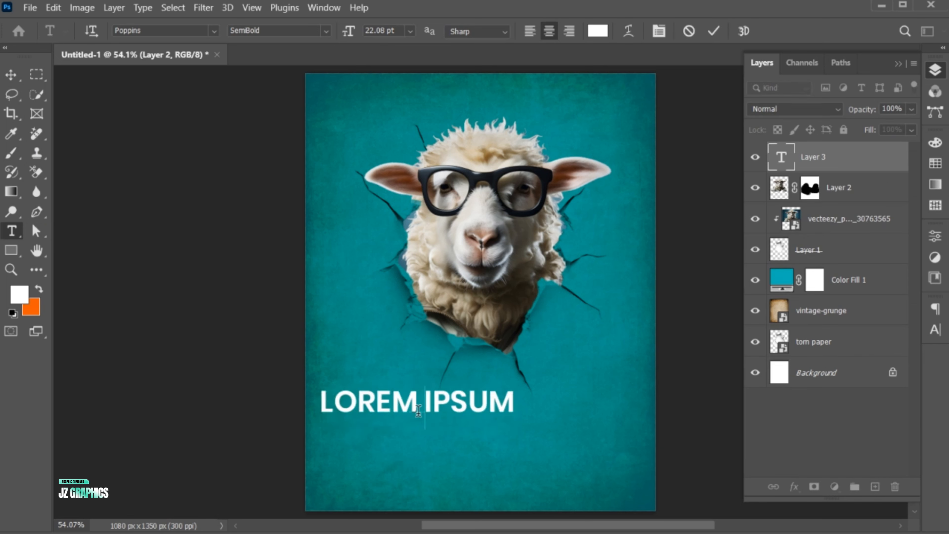
{"action": "type", "text": "EID UL ADHA"}
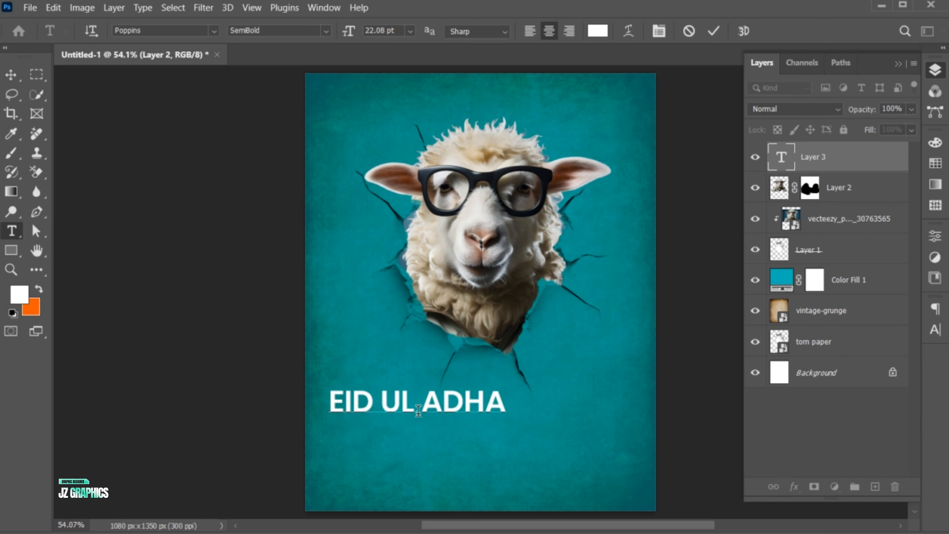
Change the font of the whole "EID UL ADHA" text to Placard MT Std Cond Bold
{"action": "key", "text": "ctrl+a"}
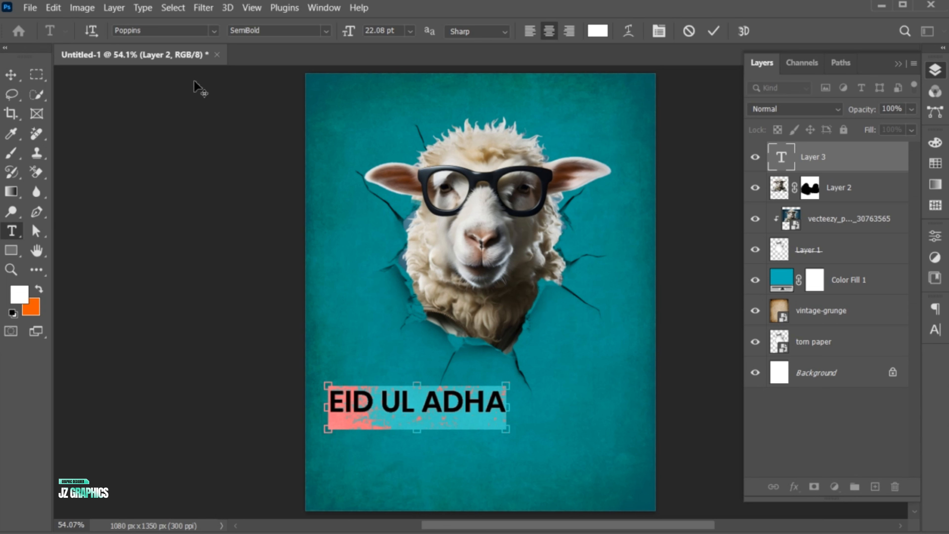
{"action": "left_click", "coordinate": [174, 30]}
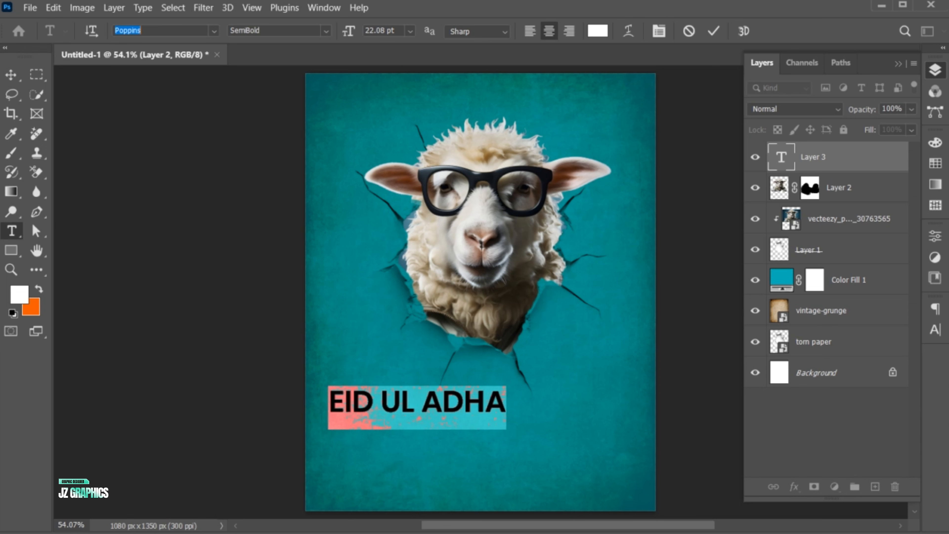
{"action": "type", "text": "placard"}
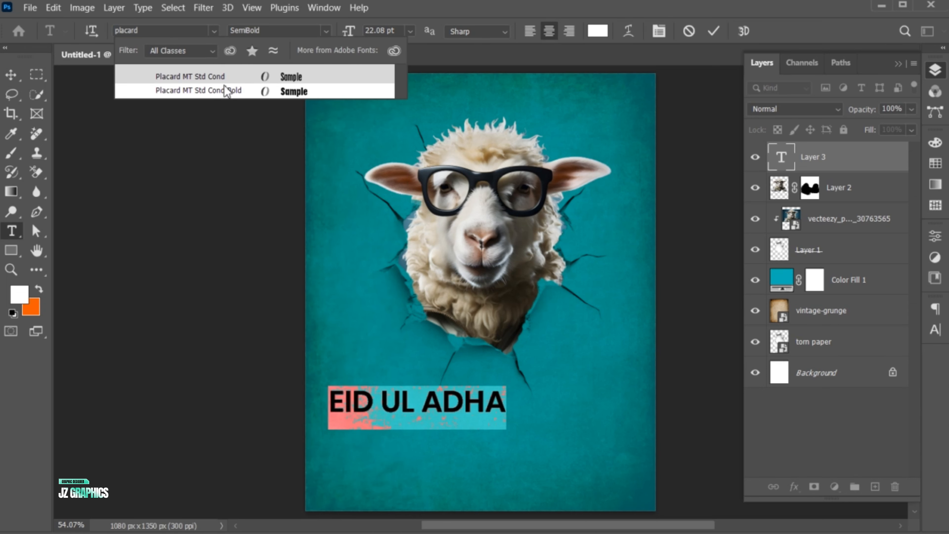
{"action": "left_click", "coordinate": [226, 91]}
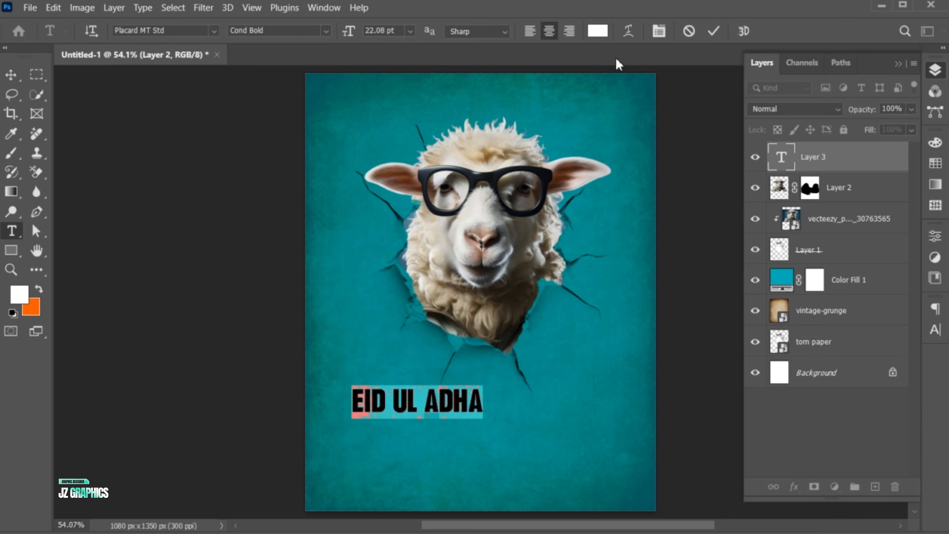
Color the "EID UL ADHA" text light cyan, bbfffc, and commit the text edit
{"action": "left_click", "coordinate": [606, 33]}
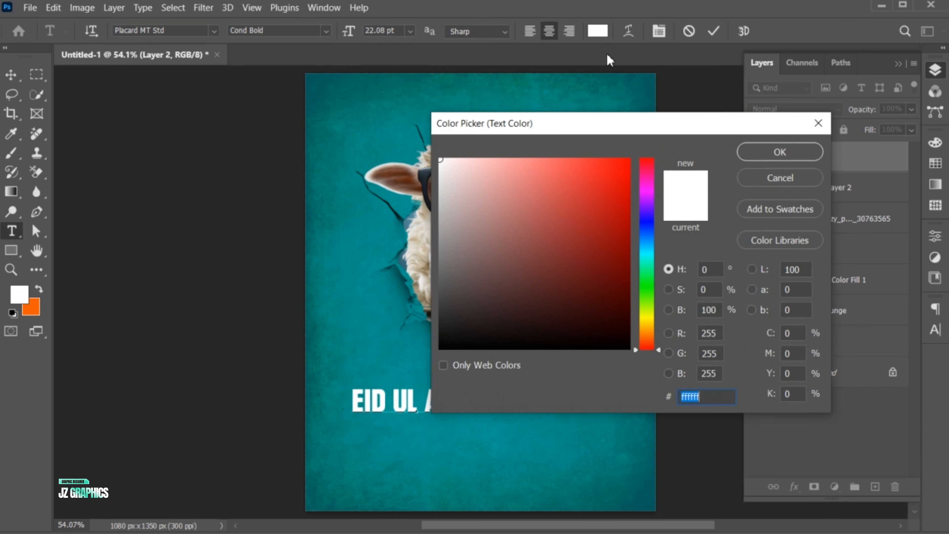
{"action": "left_click", "coordinate": [372, 316]}
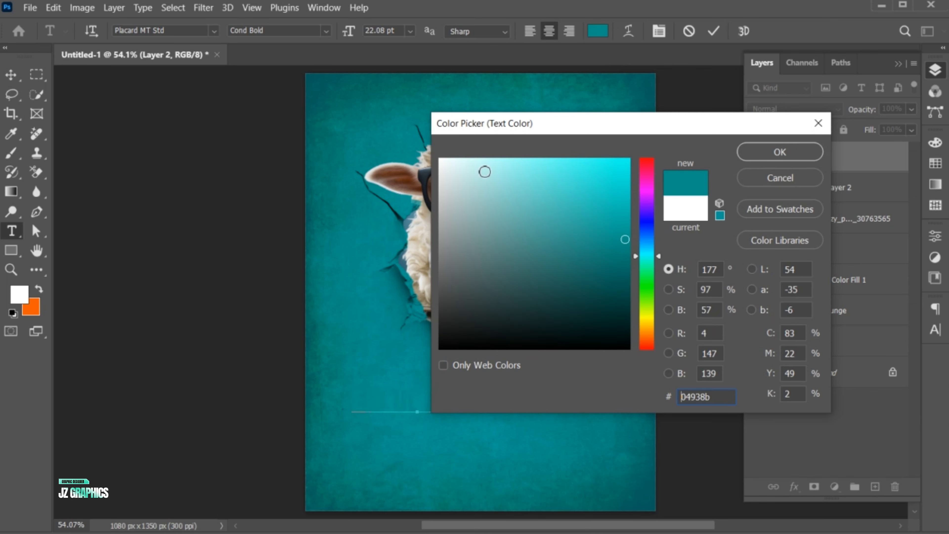
{"action": "left_click_drag", "start_coordinate": [486, 160], "coordinate": [491, 159]}
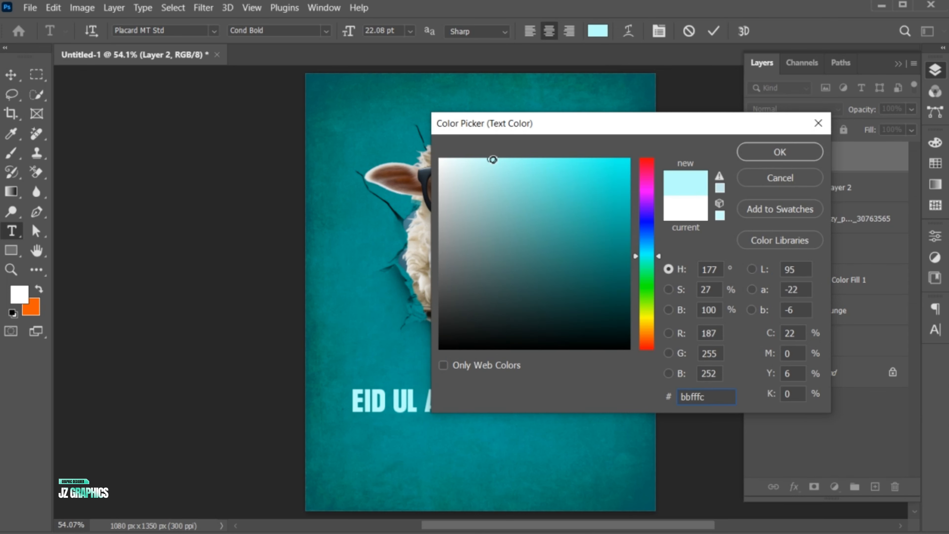
{"action": "left_click", "coordinate": [771, 154]}
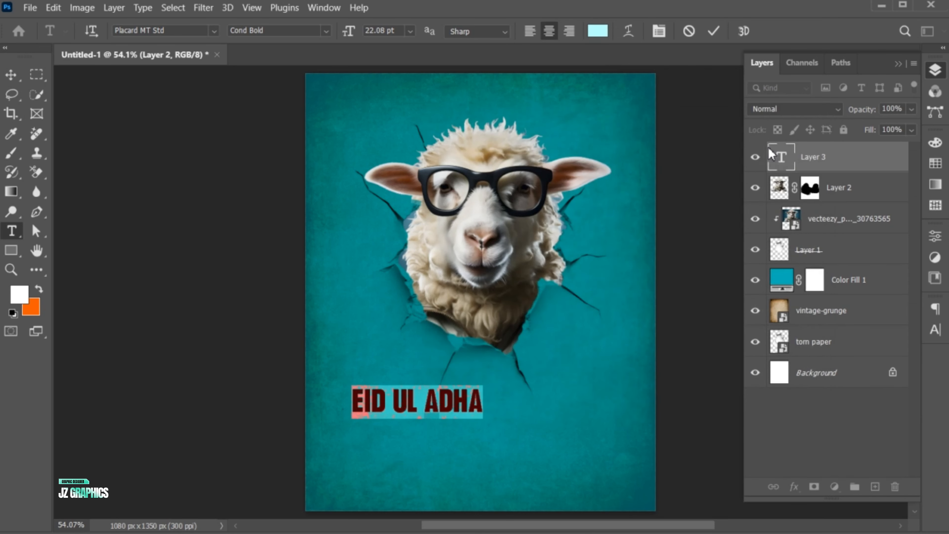
{"action": "left_click", "coordinate": [713, 32]}
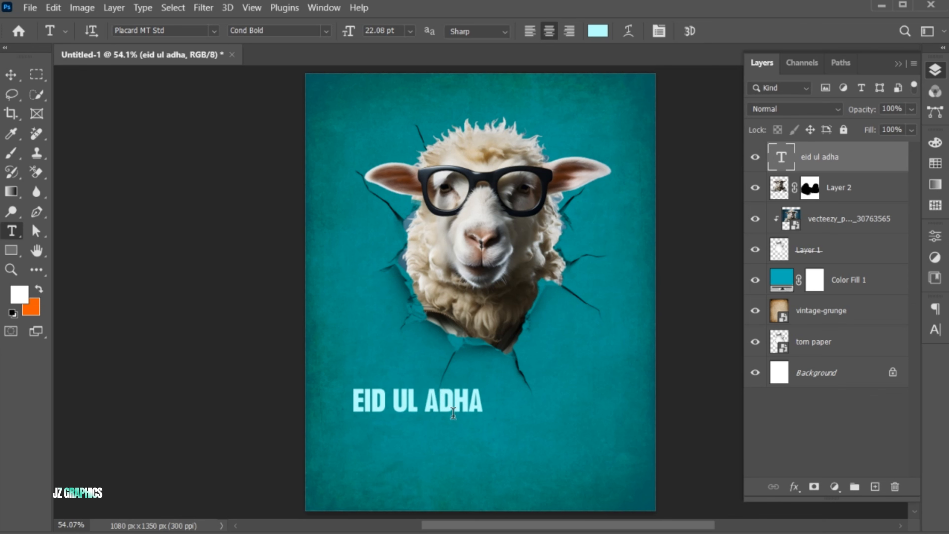
Scale the "EID UL ADHA" text up to about 179% and place it just beneath the sheep
{"action": "key", "text": "v"}
{"action": "key", "text": "ctrl+t"}
{"action": "left_click_drag", "start_coordinate": [486, 416], "coordinate": [549, 400]}
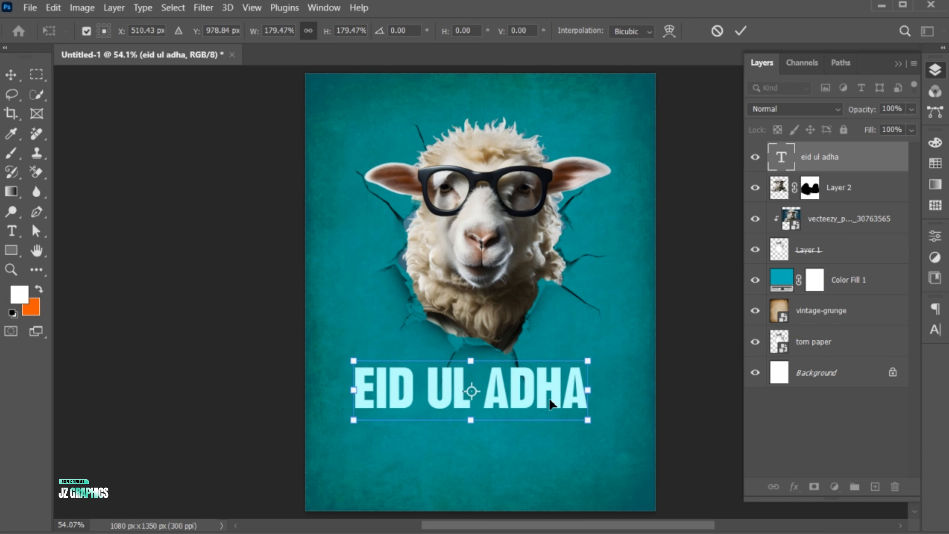
{"action": "key", "text": "Return"}
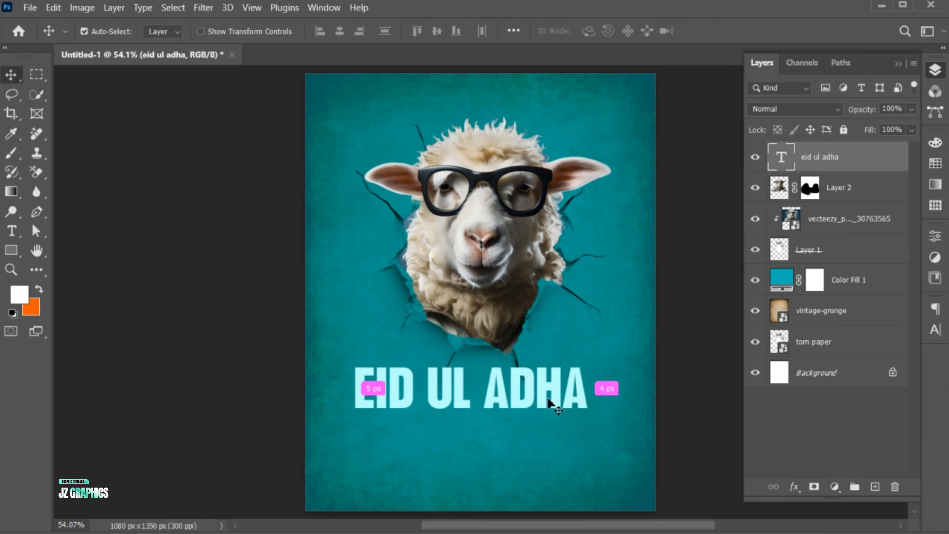
Center the "EID UL ADHA" text horizontally on the canvas and clear the selection
{"action": "key", "text": "ctrl+a"}
{"action": "left_click", "coordinate": [340, 32]}
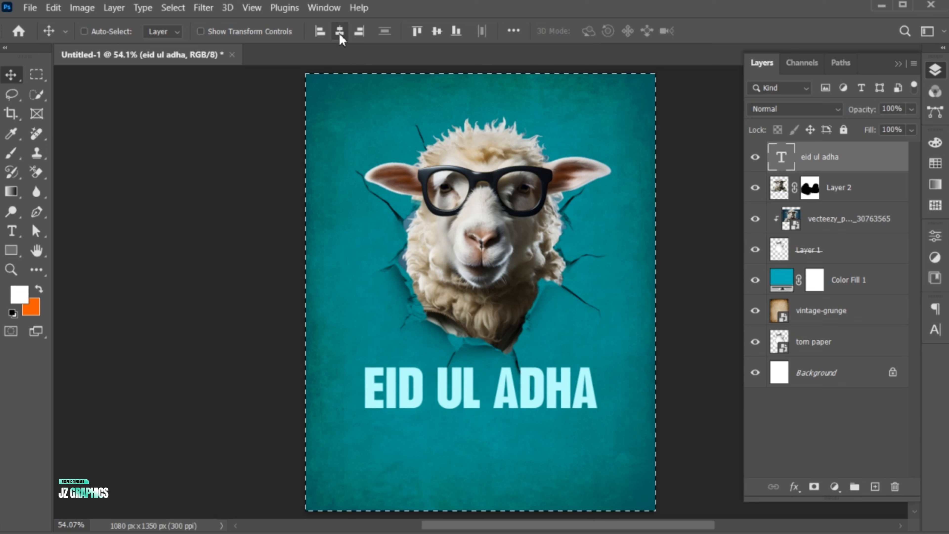
{"action": "key", "text": "ctrl+d"}
Duplicate the "EID UL ADHA" text directly below the original and replace the copy's wording with "MUBARAK"
{"action": "left_click_drag", "start_coordinate": [555, 398], "coordinate": [504, 444]}
{"action": "double_click", "coordinate": [505, 443]}
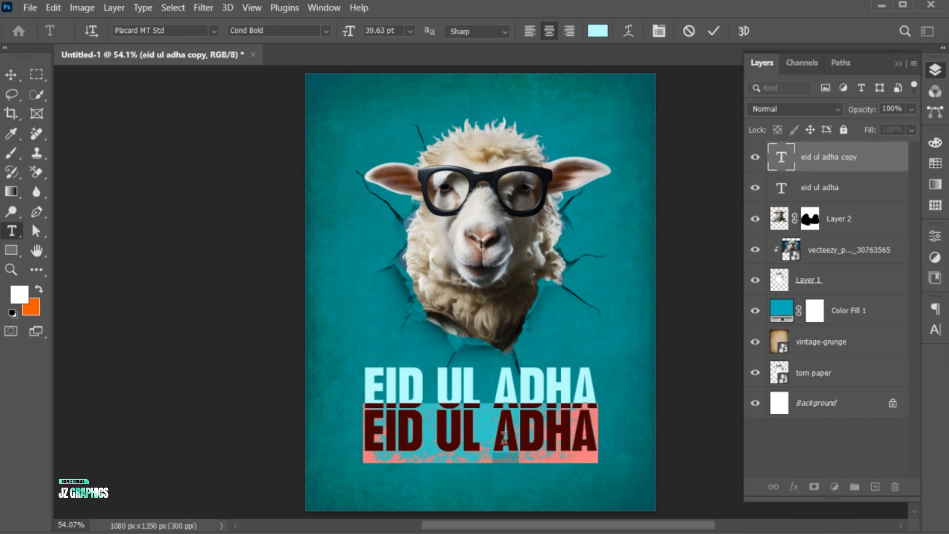
{"action": "type", "text": "MUBARAK"}
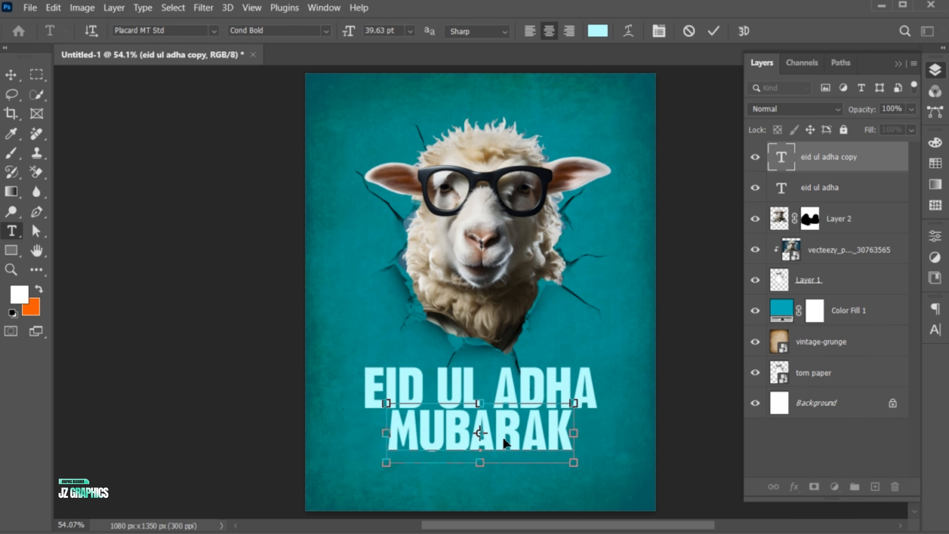
Change the font of the whole "MUBARAK" text to Slender Regular
{"action": "key", "text": "ctrl+a"}
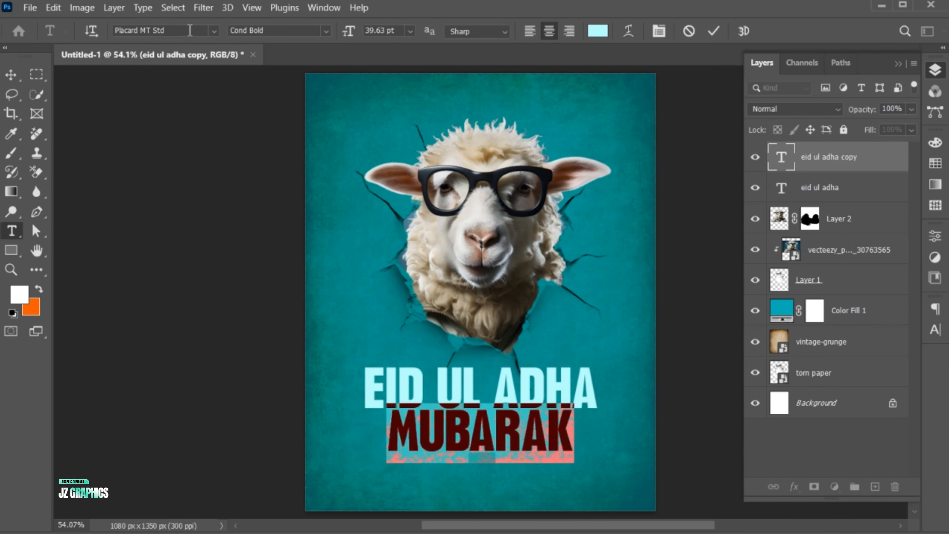
{"action": "left_click", "coordinate": [190, 30]}
{"action": "type", "text": "slender"}
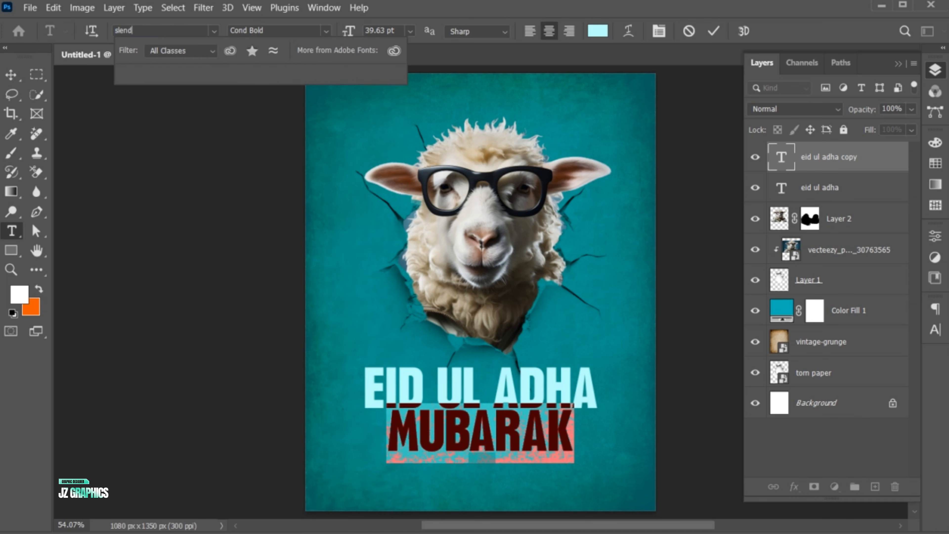
{"action": "left_click", "coordinate": [200, 74]}
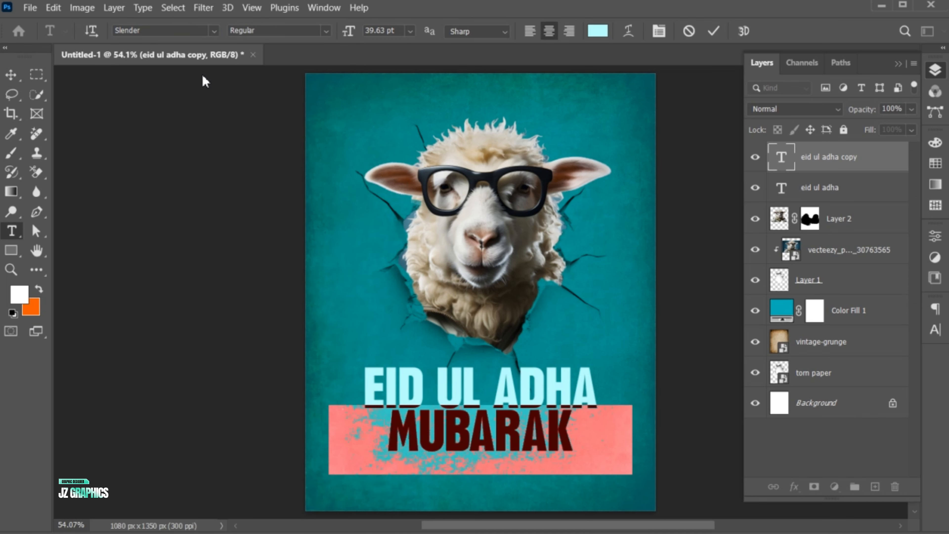
Turn off All Caps for the lower text and retype it as "Mubarak"
{"action": "left_click", "coordinate": [935, 330]}
{"action": "left_click", "coordinate": [812, 412]}
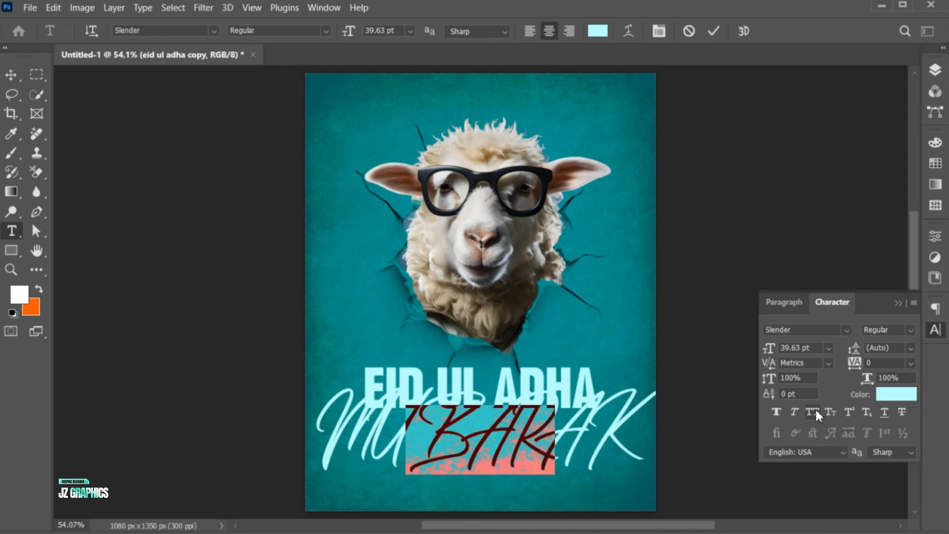
{"action": "left_click_drag", "start_coordinate": [428, 435], "coordinate": [407, 435]}
{"action": "type", "text": "Mubarak"}
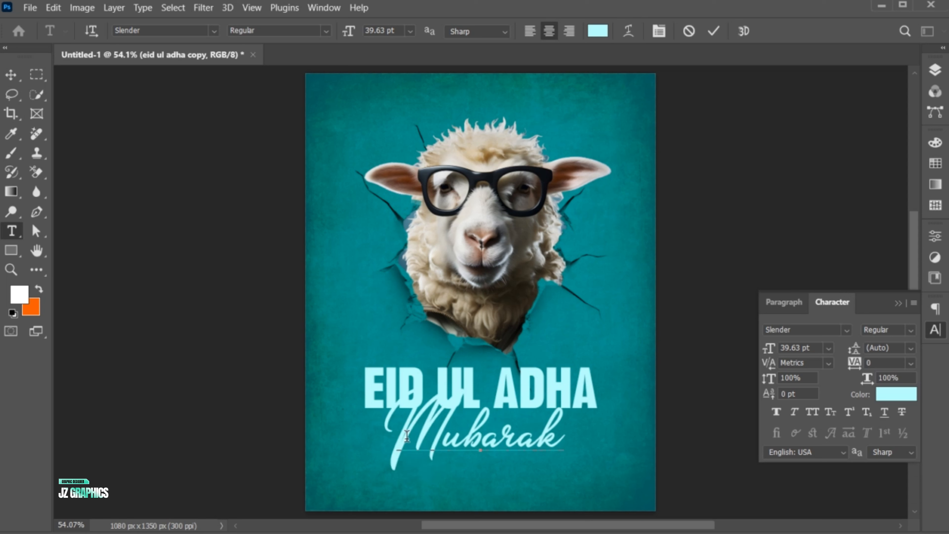
Color the "Mubarak" text dark teal, 073b37, and commit the text edit
{"action": "key", "text": "ctrl+a"}
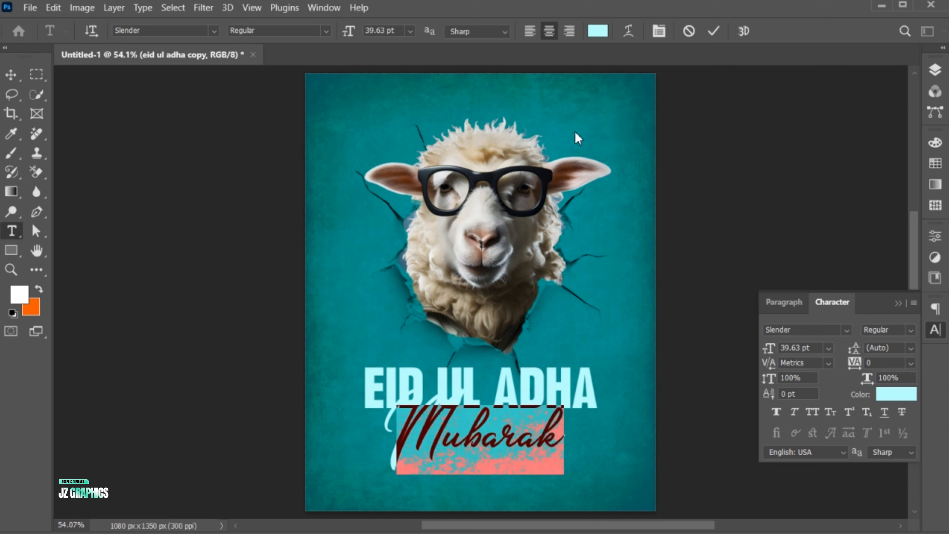
{"action": "left_click", "coordinate": [598, 33]}
{"action": "left_click", "coordinate": [341, 431]}
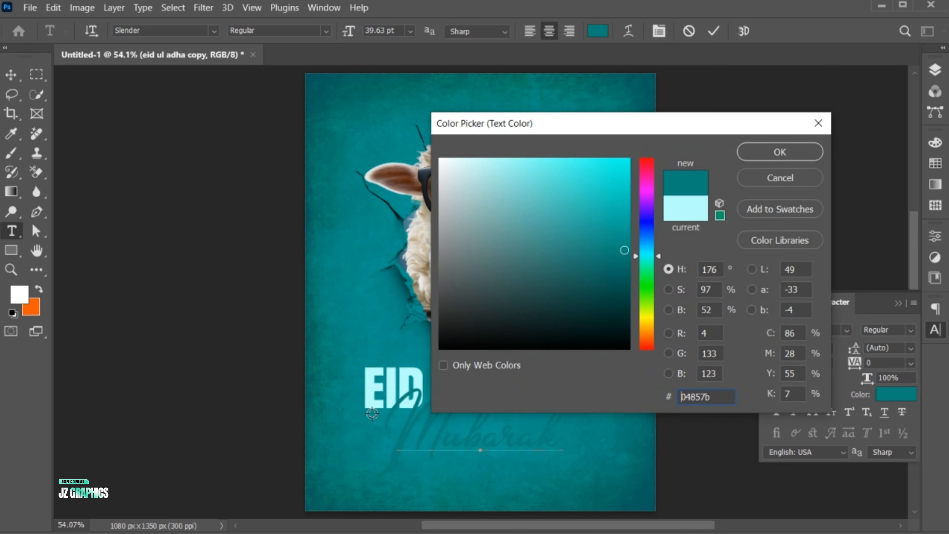
{"action": "left_click_drag", "start_coordinate": [609, 250], "coordinate": [608, 306]}
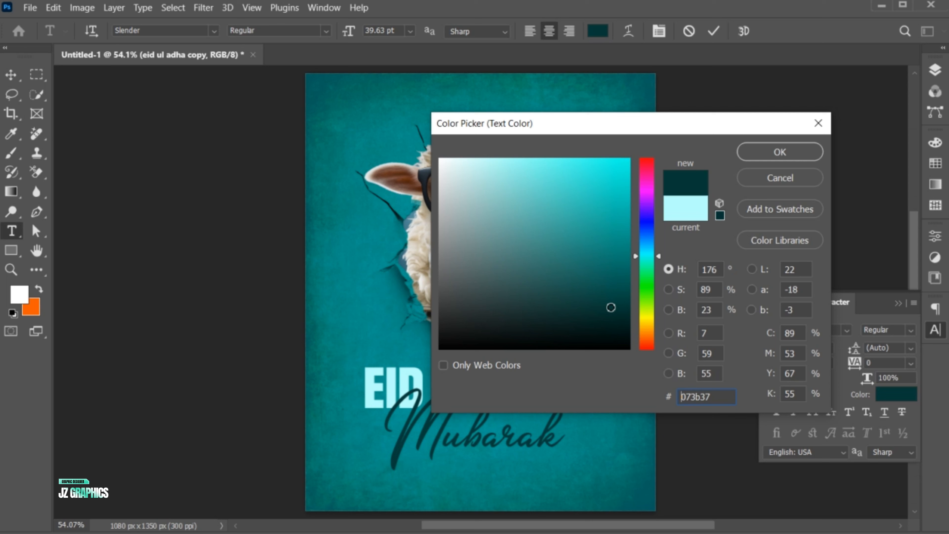
{"action": "left_click", "coordinate": [758, 153]}
{"action": "left_click", "coordinate": [714, 32]}
{"action": "key", "text": "v"}
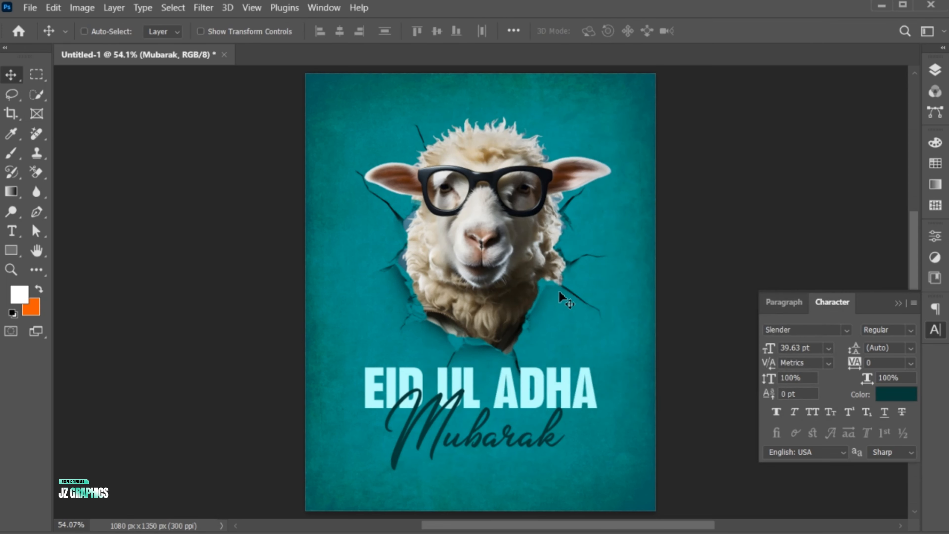
Scale the "Mubarak" text down to about 62% and position it centrally, overlapping the lower edge of "EID UL ADHA"
{"action": "key", "text": "ctrl+t"}
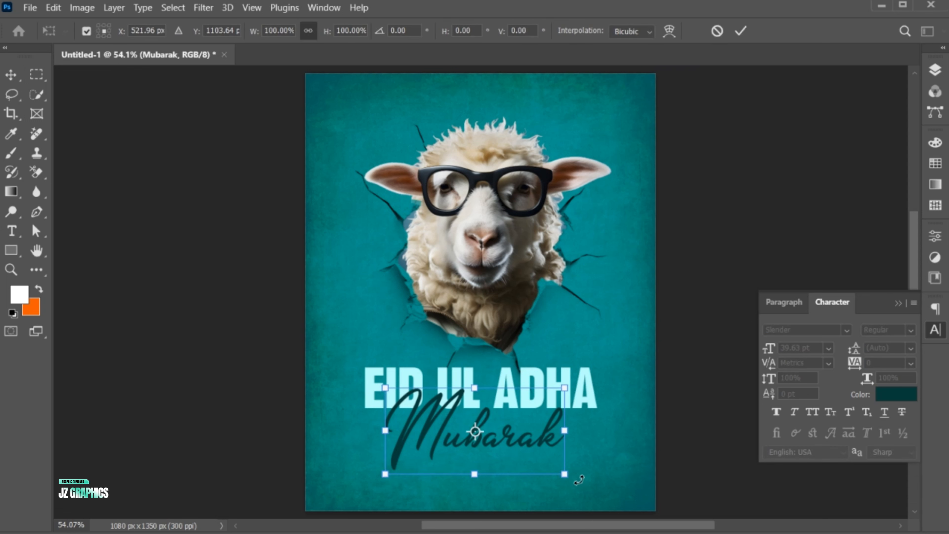
{"action": "left_click_drag", "start_coordinate": [562, 472], "coordinate": [512, 431]}
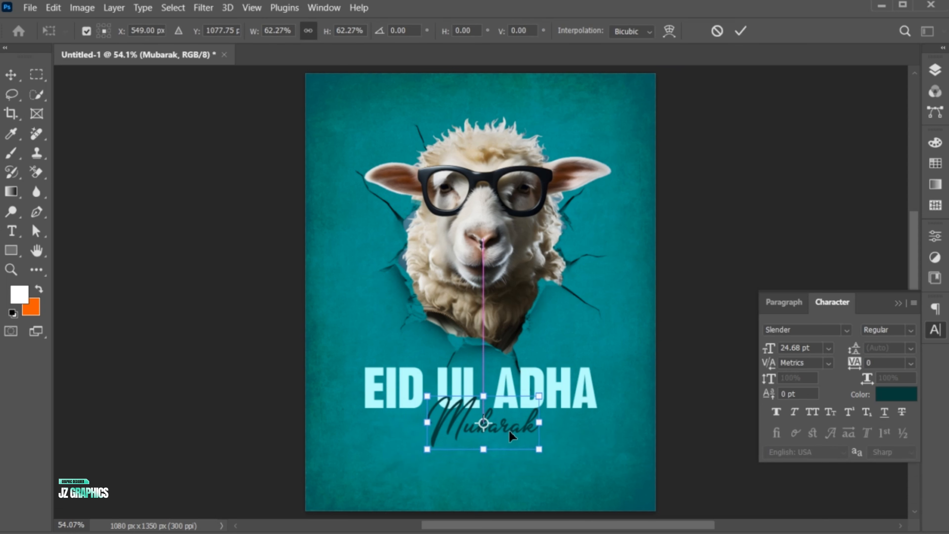
{"action": "left_click", "coordinate": [742, 32]}
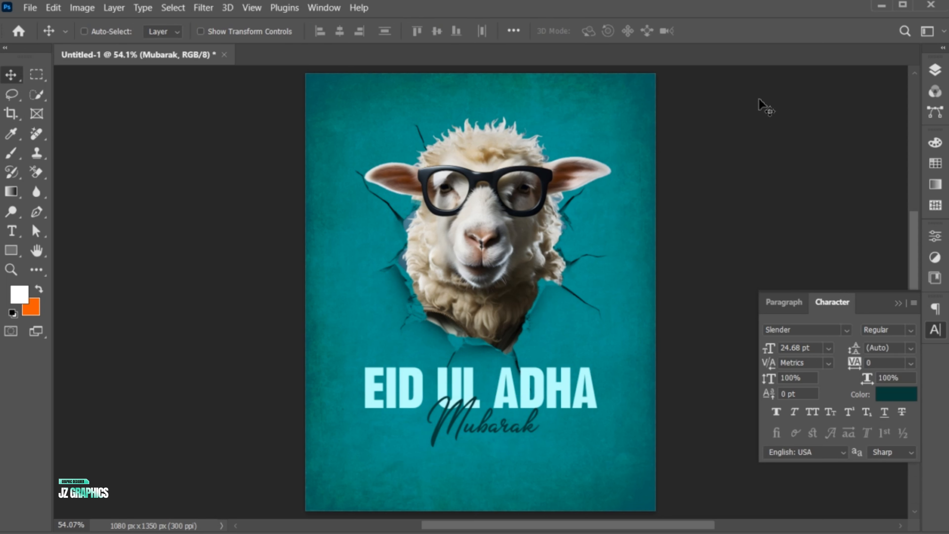
Add a 4 px outside Stroke to the Mubarak layer, colored with background teal 049089 sampled from the poster
{"action": "left_click", "coordinate": [898, 302]}
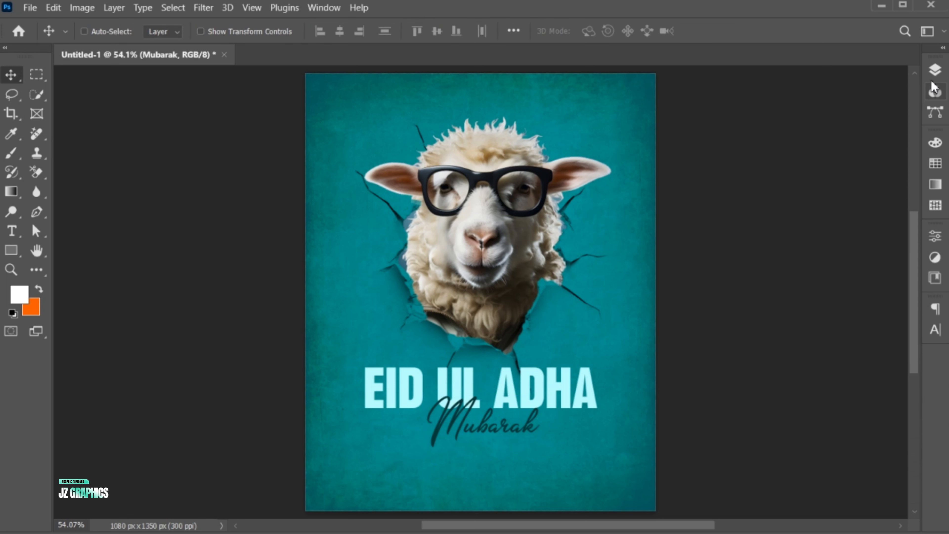
{"action": "left_click", "coordinate": [935, 70]}
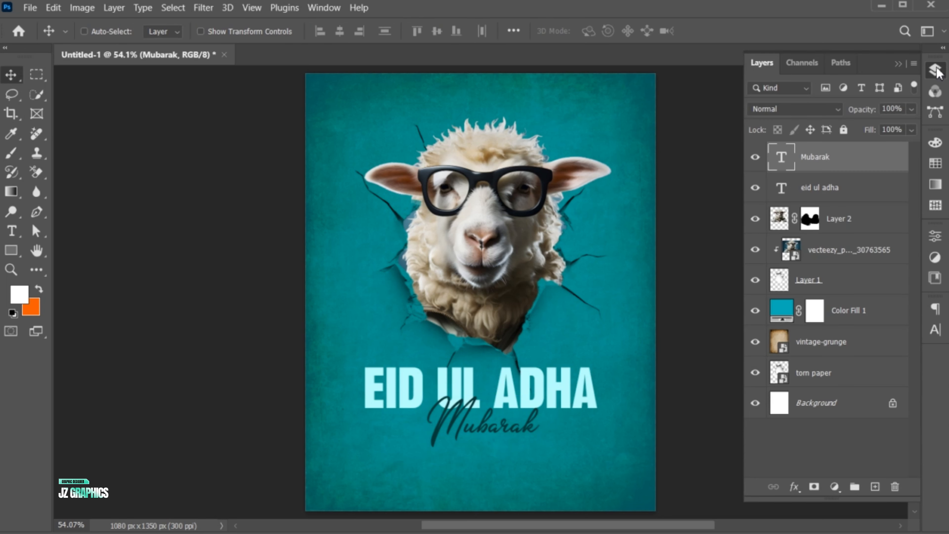
{"action": "left_click", "coordinate": [796, 488]}
{"action": "left_click", "coordinate": [825, 375]}
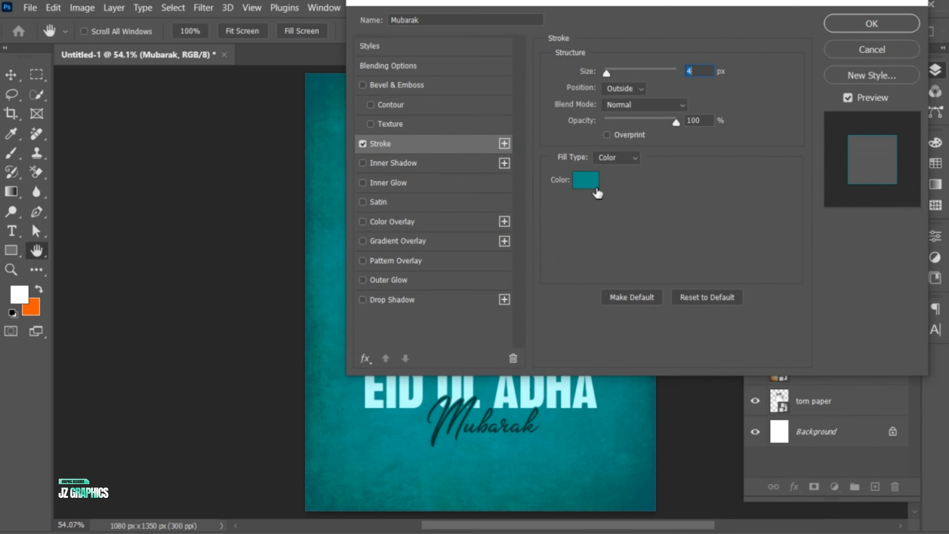
{"action": "left_click", "coordinate": [587, 181]}
{"action": "left_click", "coordinate": [463, 465]}
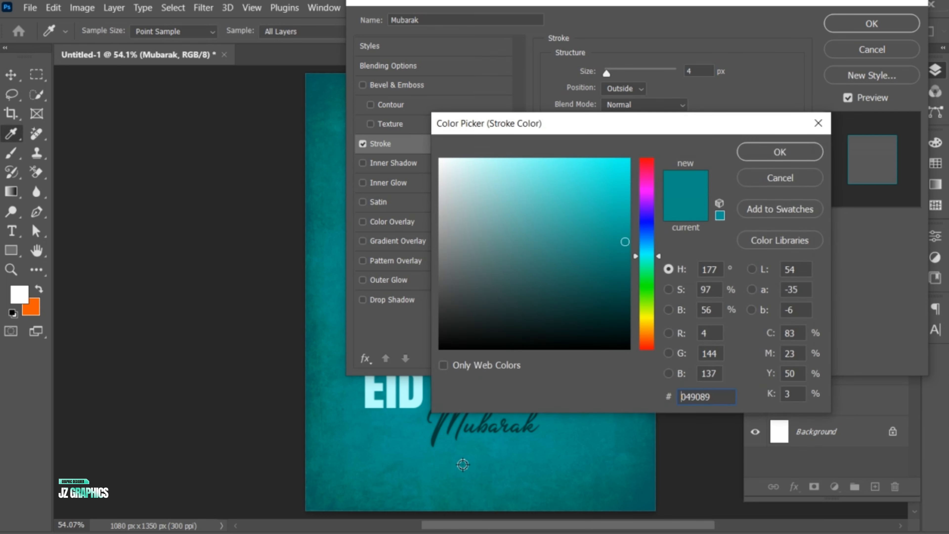
{"action": "left_click", "coordinate": [758, 155]}
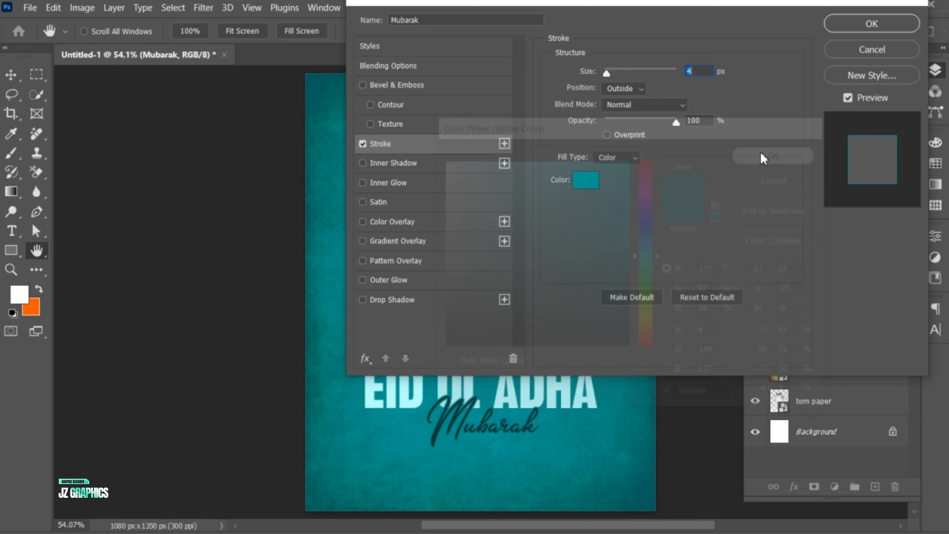
{"action": "left_click", "coordinate": [629, 89]}
{"action": "left_click", "coordinate": [632, 104]}
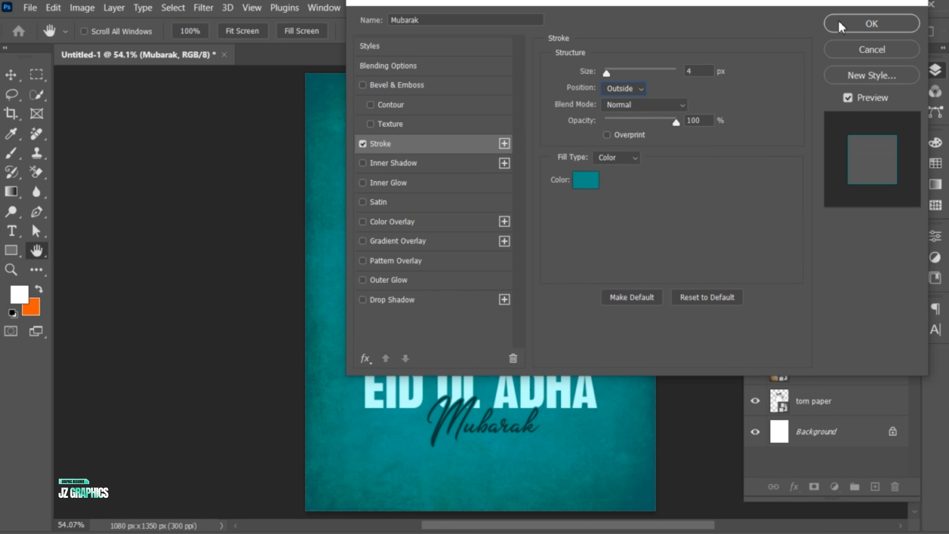
{"action": "left_click", "coordinate": [846, 25]}
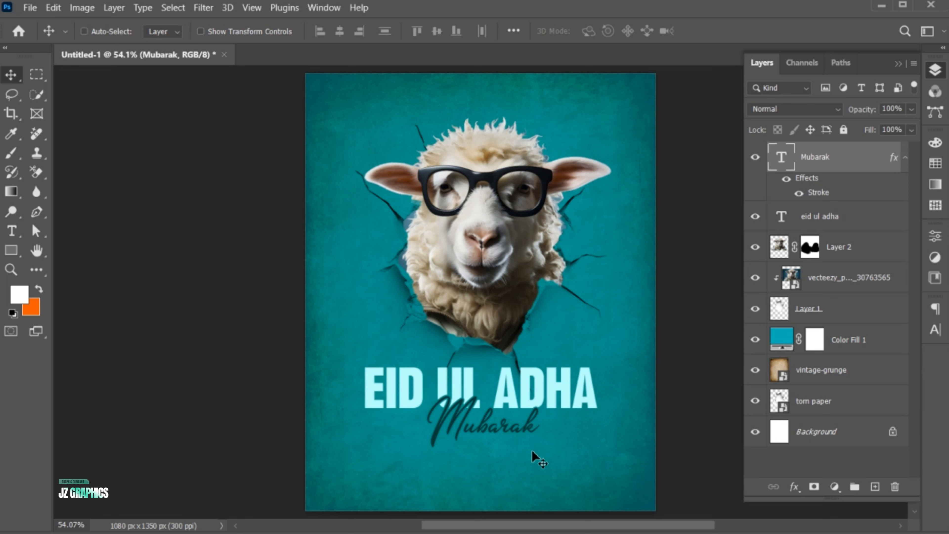
Add a paragraph text box spanning the title's width below "Mubarak" and paste the message beginning "Eid ul Adha reminds us of the power of sacrifice"
{"action": "left_click", "coordinate": [11, 231]}
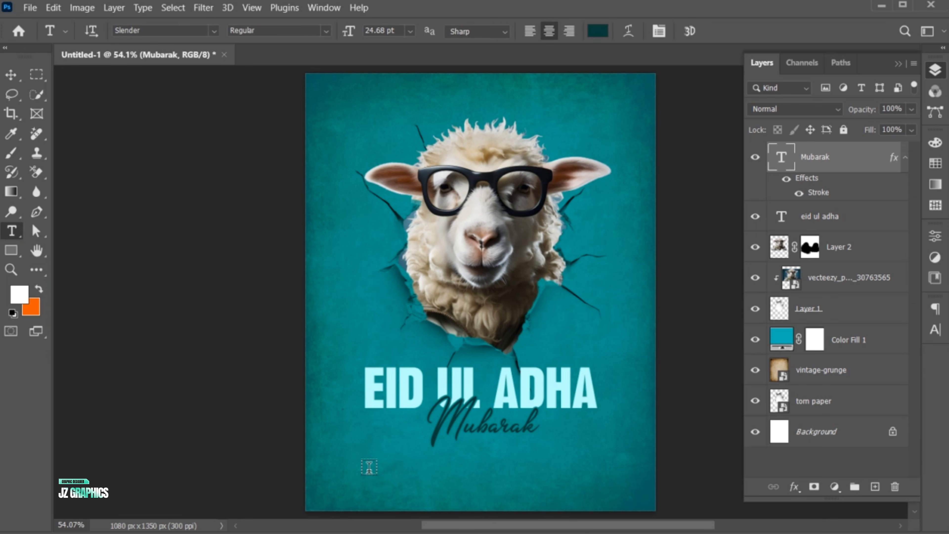
{"action": "left_click_drag", "start_coordinate": [363, 457], "coordinate": [598, 494]}
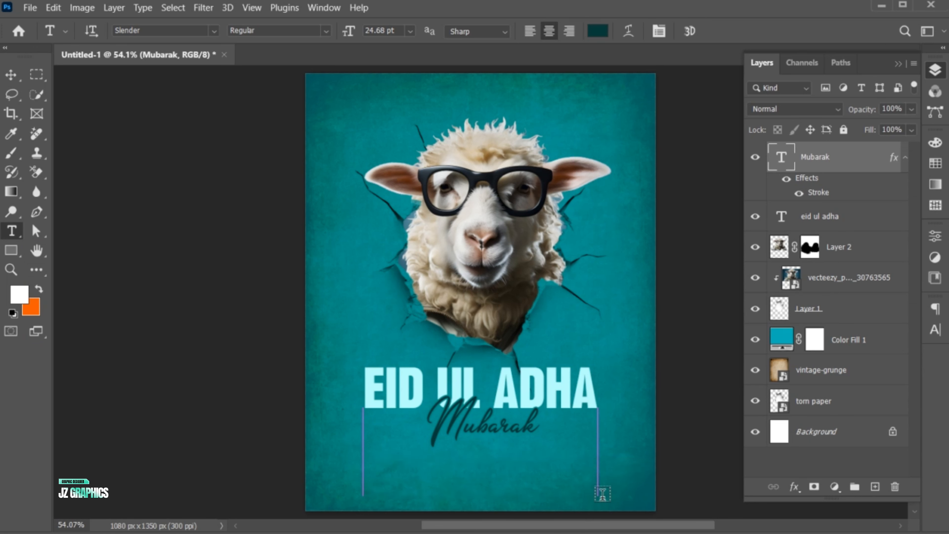
{"action": "left_click", "coordinate": [498, 468]}
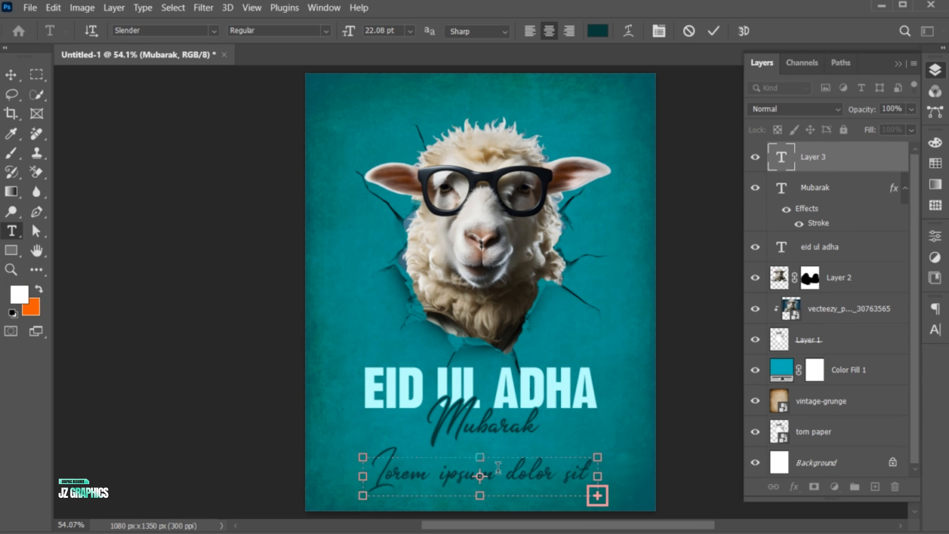
{"action": "key", "text": "ctrl+a"}
{"action": "key", "text": "ctrl+v"}
Change the font of the entire pasted message to Poppins Light
{"action": "key", "text": "ctrl+a"}
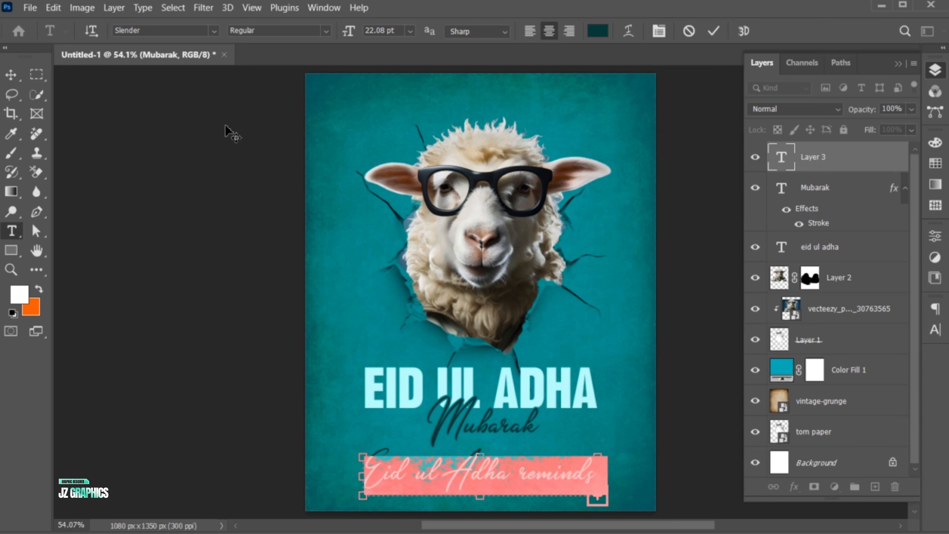
{"action": "left_click", "coordinate": [180, 30]}
{"action": "type", "text": "POPPINS"}
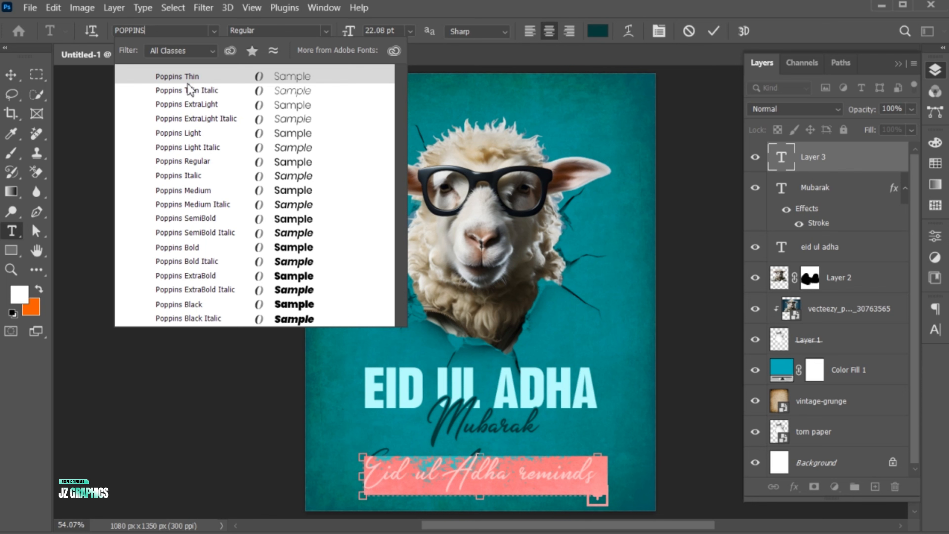
{"action": "left_click", "coordinate": [203, 134]}
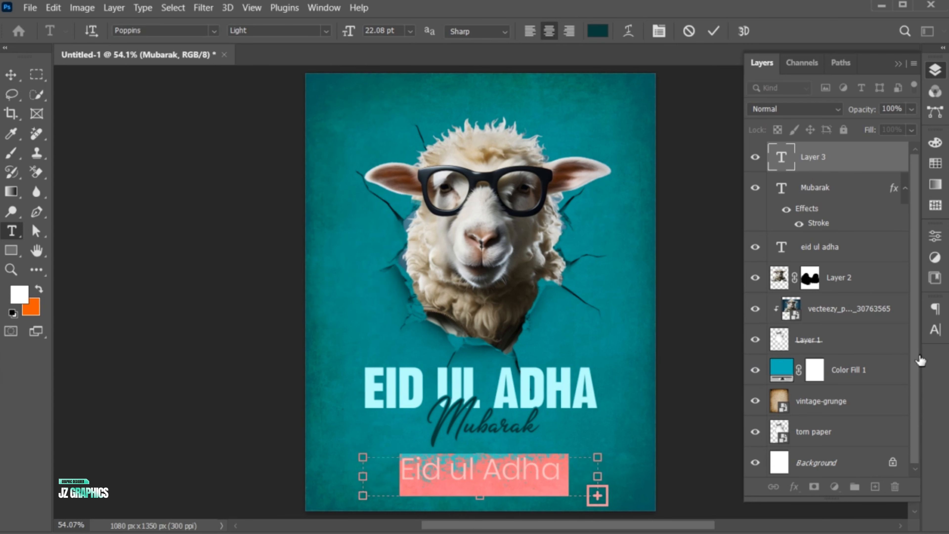
Reduce the message's font size to 4 pt and set its leading to 7 pt so it fits the text box
{"action": "left_click", "coordinate": [937, 330]}
{"action": "left_click", "coordinate": [816, 347]}
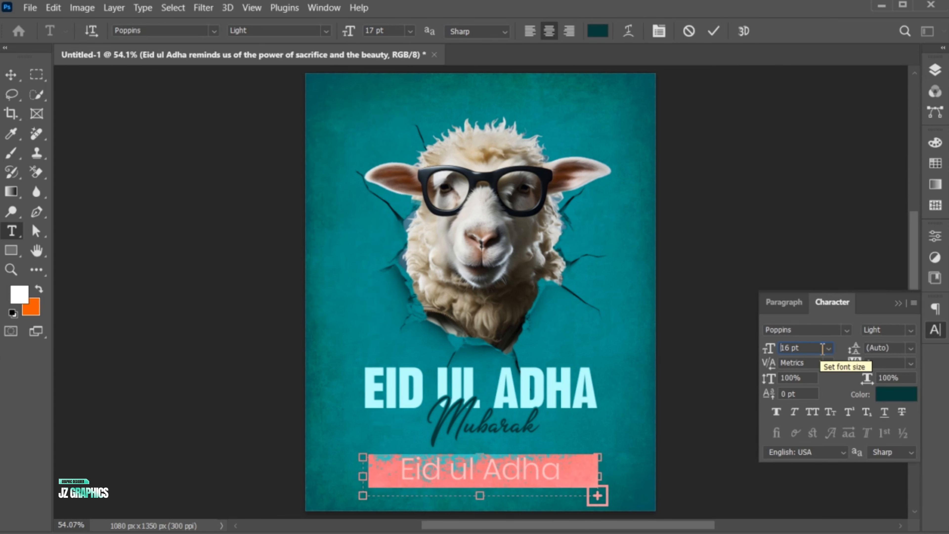
{"action": "scroll", "coordinate": [820, 347], "scroll_direction": "down", "scroll_amount": 14}
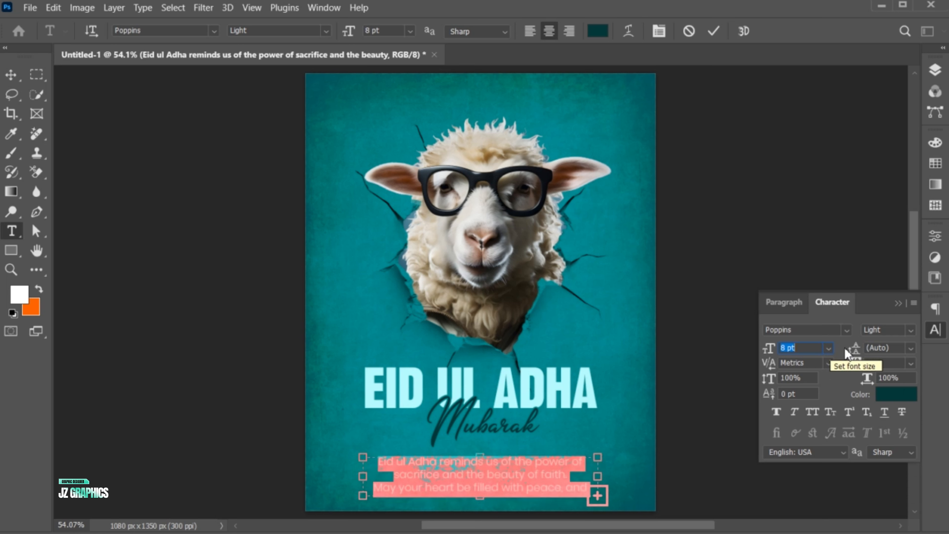
{"action": "left_click", "coordinate": [896, 348]}
{"action": "scroll", "coordinate": [897, 348], "scroll_direction": "down", "scroll_amount": 1}
{"action": "scroll", "coordinate": [896, 348], "scroll_direction": "down", "scroll_amount": 2}
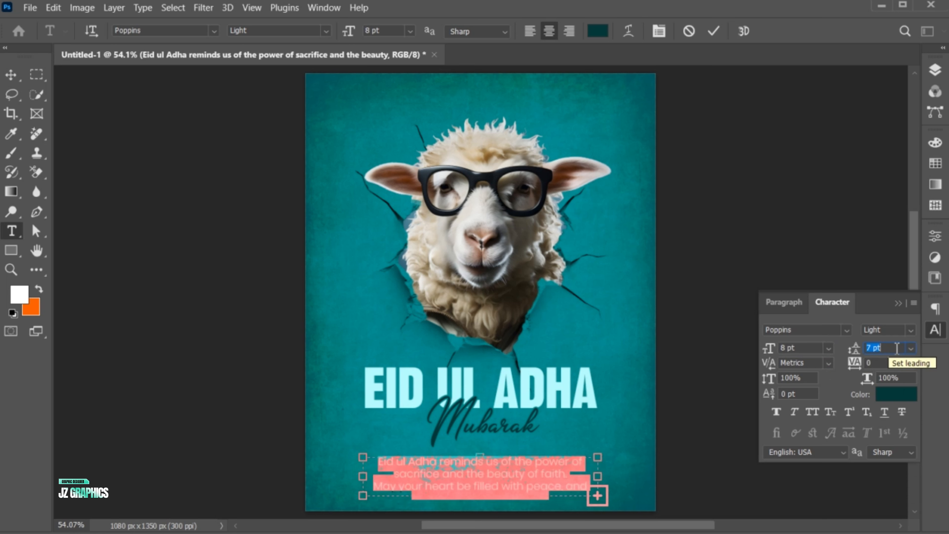
{"action": "left_click", "coordinate": [818, 348]}
{"action": "scroll", "coordinate": [818, 347], "scroll_direction": "down", "scroll_amount": 1}
{"action": "scroll", "coordinate": [818, 347], "scroll_direction": "down", "scroll_amount": 3}
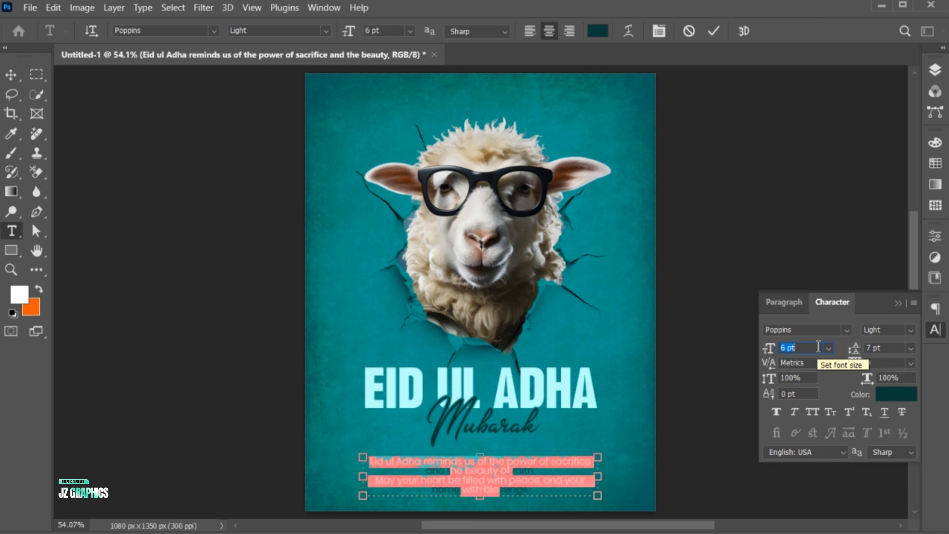
{"action": "scroll", "coordinate": [818, 347], "scroll_direction": "up", "scroll_amount": 1}
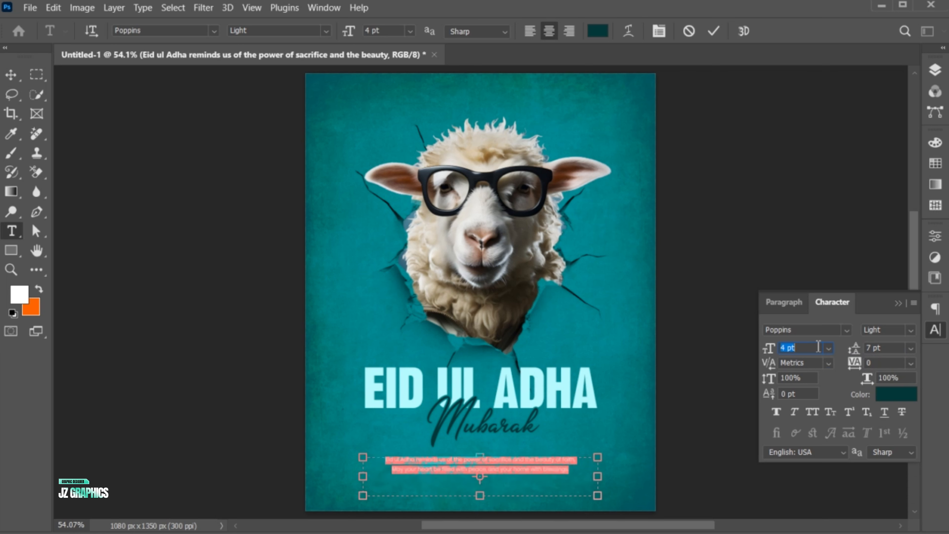
Set the greeting message's font size to 4.5 pt and recolor it light aqua a5fbf5
{"action": "key", "text": "Return"}
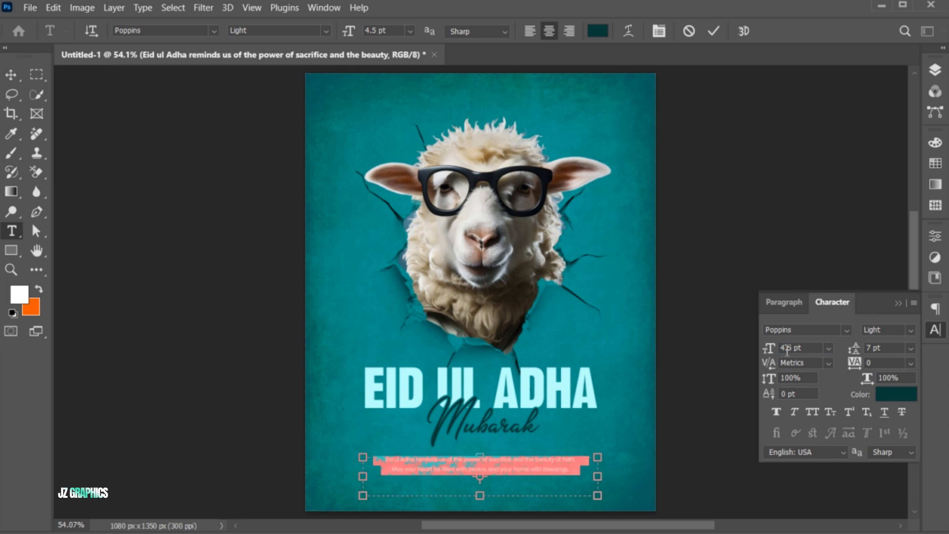
{"action": "left_click", "coordinate": [896, 393]}
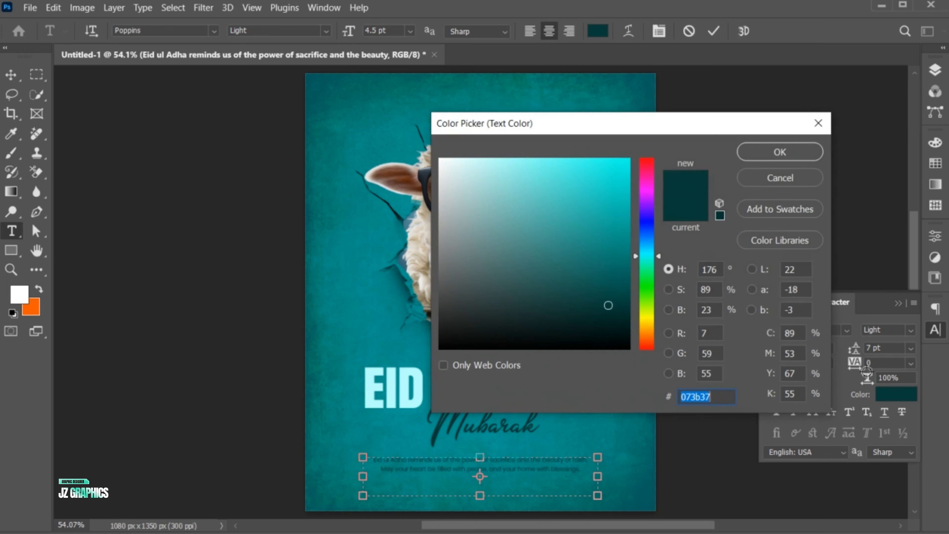
{"action": "left_click", "coordinate": [513, 164]}
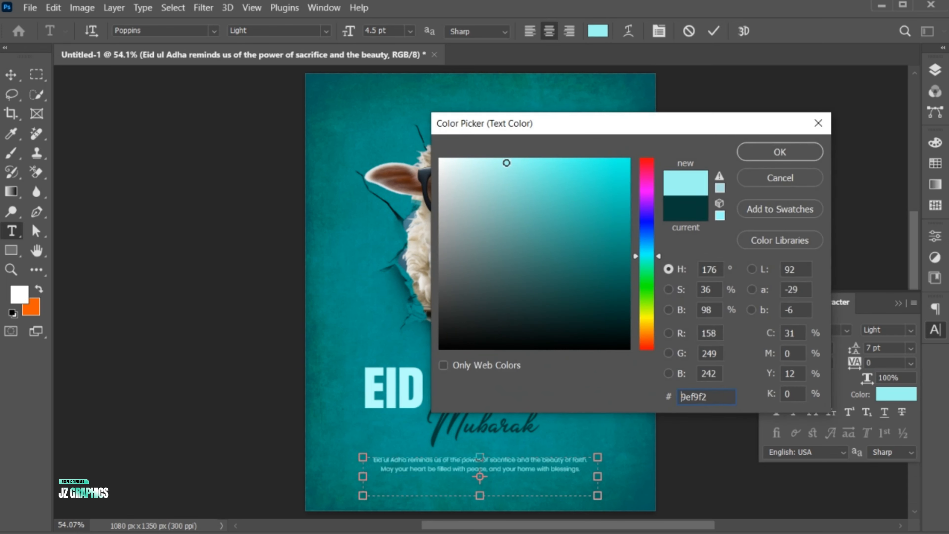
{"action": "left_click", "coordinate": [768, 153]}
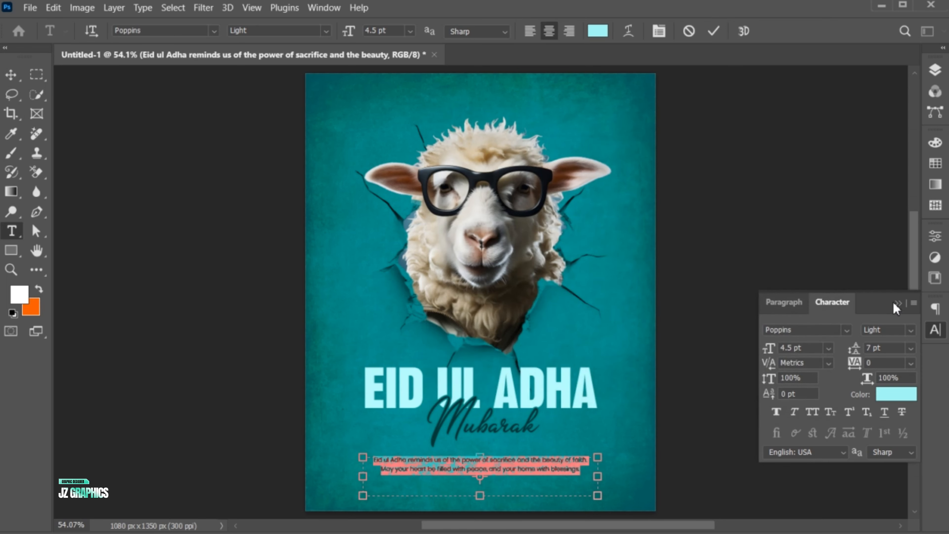
{"action": "left_click", "coordinate": [712, 33]}
{"action": "key", "text": "v"}
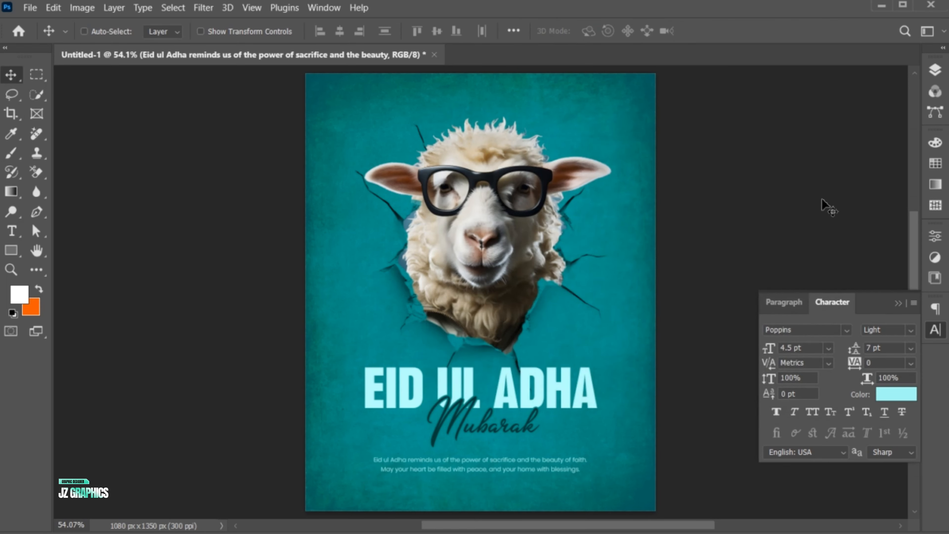
Scale the message text box up proportionally to about 108.6% so its longest line matches the title's width
{"action": "left_click", "coordinate": [898, 303]}
{"action": "key", "text": "ctrl+t"}
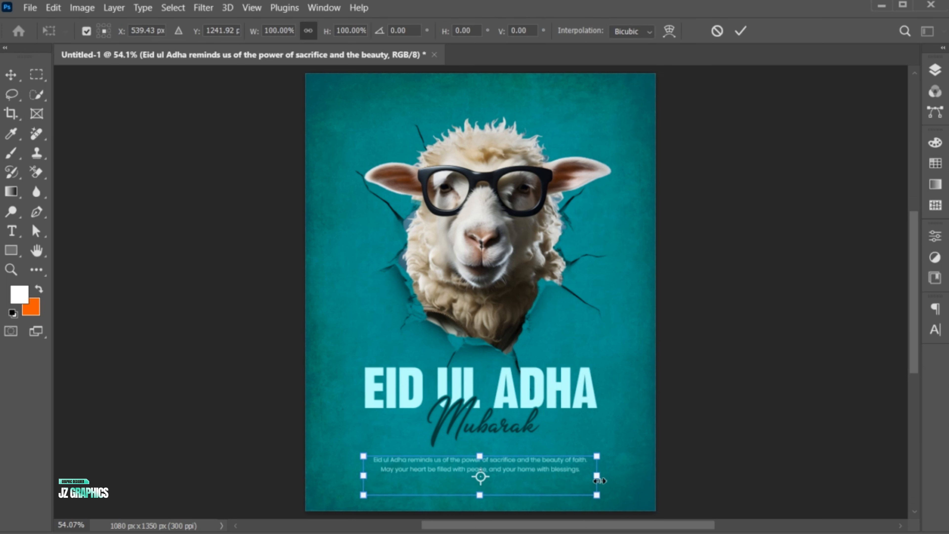
{"action": "left_click_drag", "start_coordinate": [597, 480], "coordinate": [607, 480]}
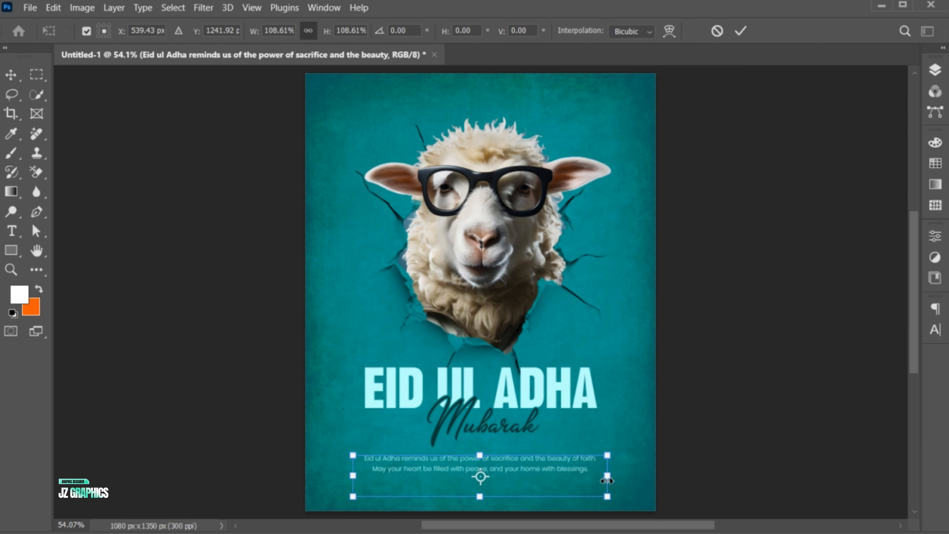
{"action": "key", "text": "Return"}
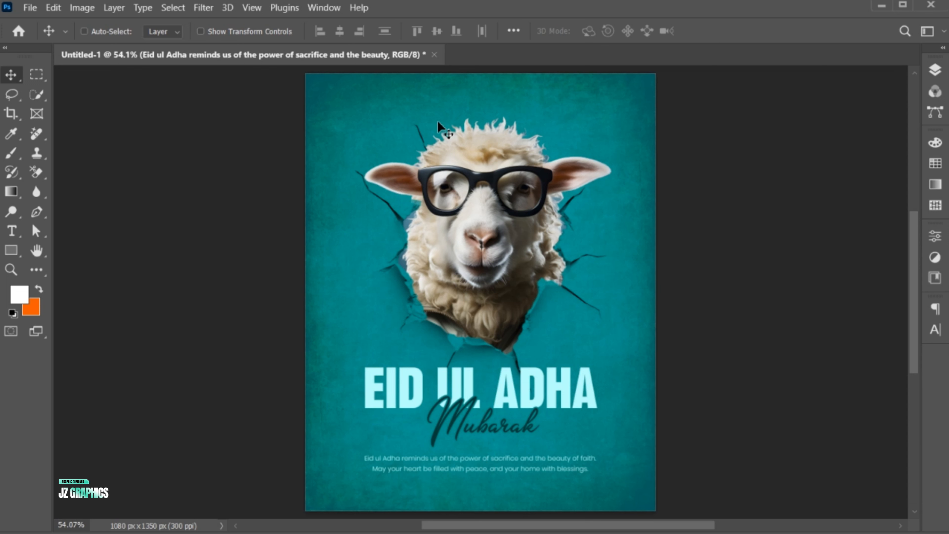
Add a "JZ GRAPHICS" text line above the sheep's head and set its font to Poppins SemiBold
{"action": "key", "text": "t"}
{"action": "left_click", "coordinate": [442, 103]}
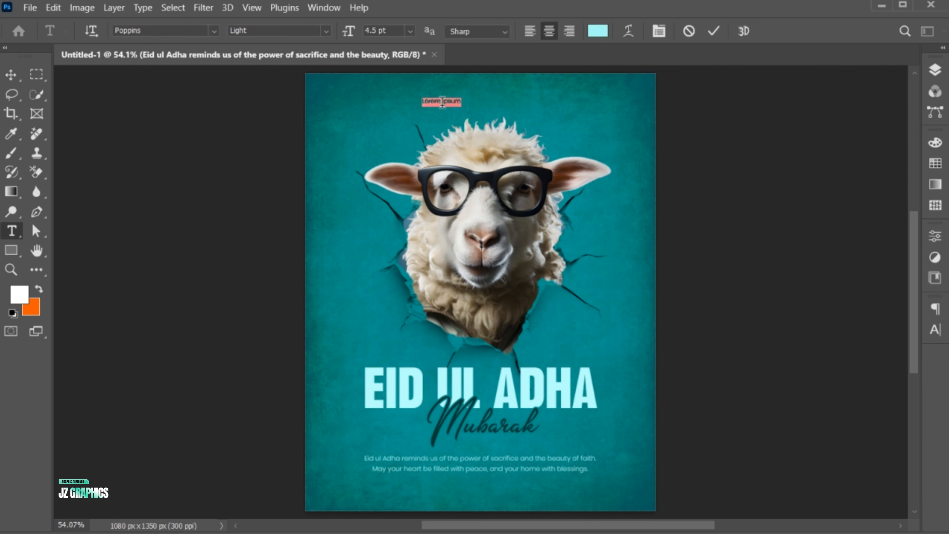
{"action": "key", "text": "BackSpace"}
{"action": "key", "text": "ctrl+a"}
{"action": "left_click", "coordinate": [332, 34]}
{"action": "left_click", "coordinate": [315, 166]}
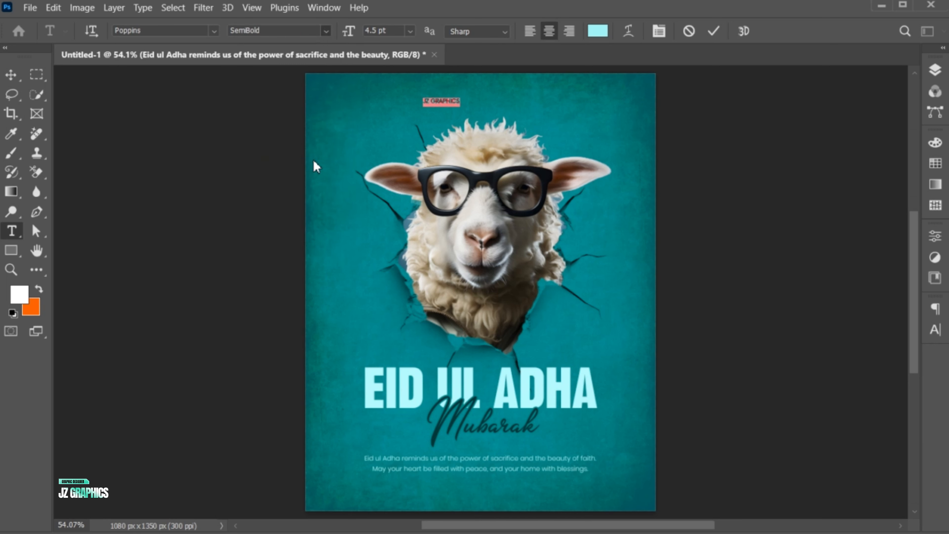
Recolor the "JZ GRAPHICS" text to a very dark teal
{"action": "left_click", "coordinate": [598, 31]}
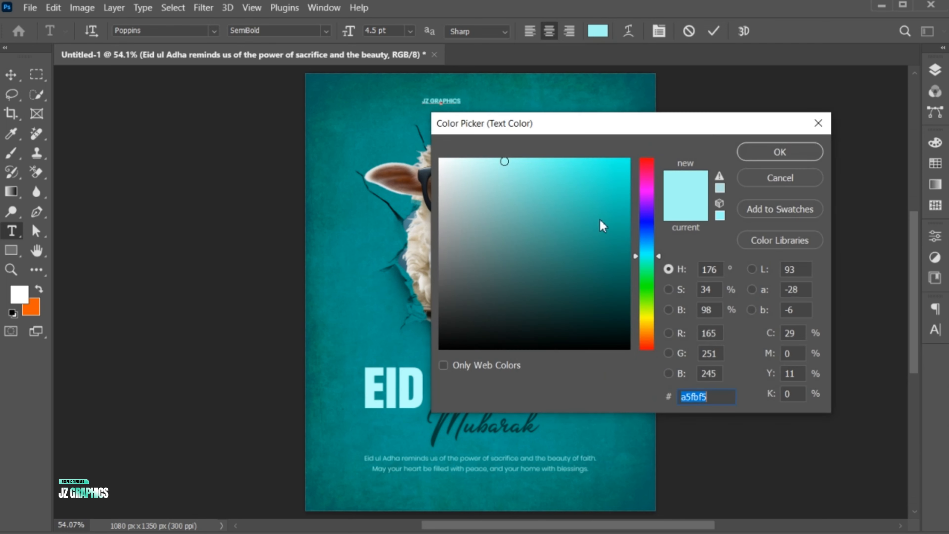
{"action": "left_click", "coordinate": [605, 299]}
{"action": "left_click", "coordinate": [778, 153]}
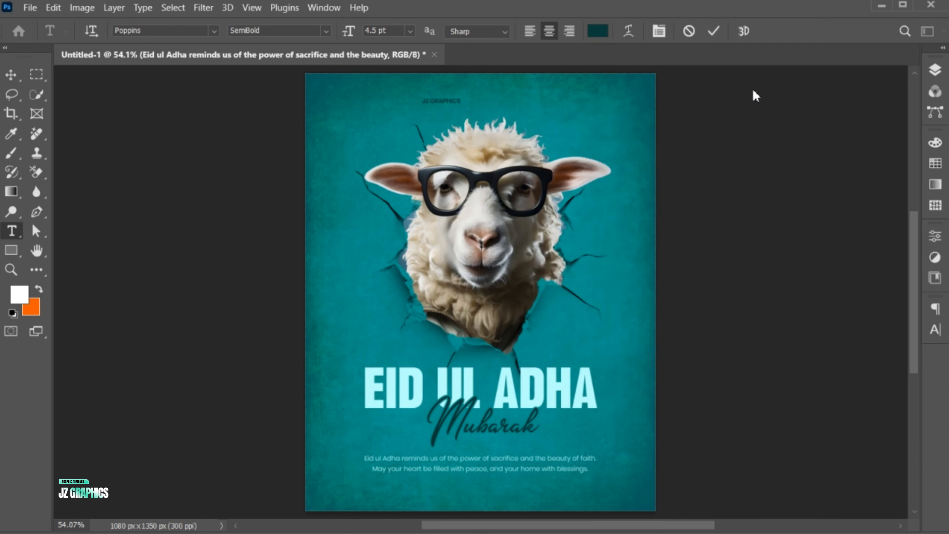
{"action": "left_click", "coordinate": [714, 32]}
{"action": "key", "text": "v"}
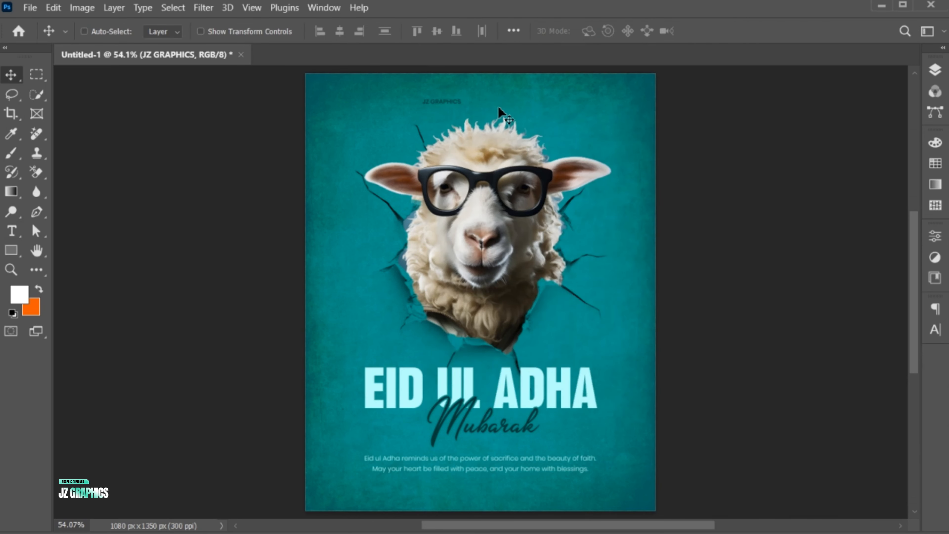
Enlarge the "JZ GRAPHICS" text to about 7.54 pt and center it horizontally near the poster's upper edge
{"action": "key", "text": "ctrl+t"}
{"action": "left_click_drag", "start_coordinate": [467, 109], "coordinate": [518, 98]}
{"action": "key", "text": "Return"}
Set the tracking of the entire "JZ GRAPHICS" text to 600
{"action": "double_click", "coordinate": [451, 100]}
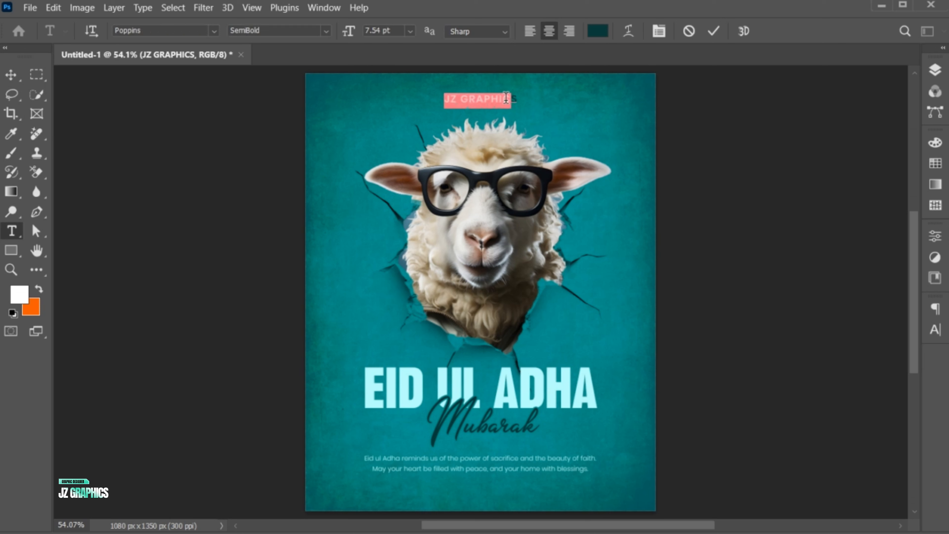
{"action": "left_click", "coordinate": [936, 330]}
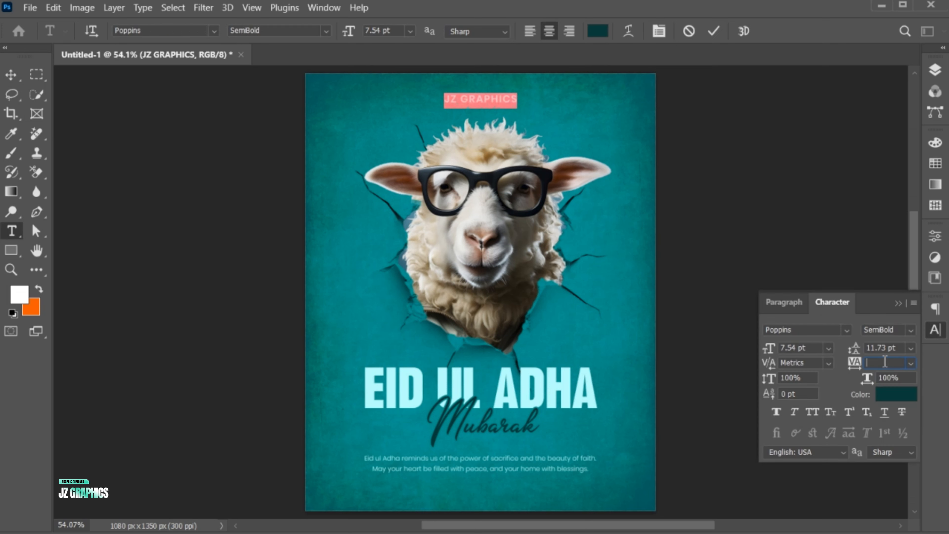
{"action": "left_click", "coordinate": [712, 30]}
{"action": "key", "text": "v"}
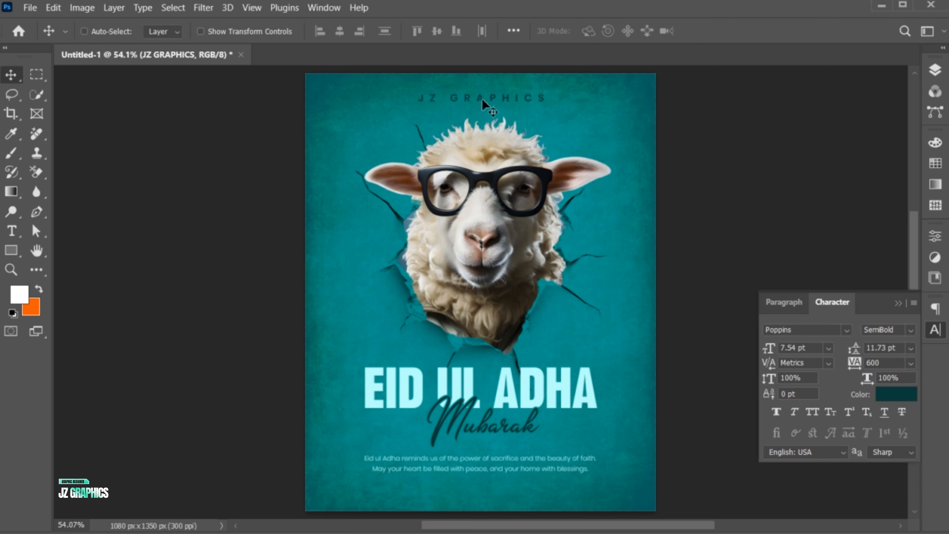
{"action": "left_click", "coordinate": [896, 303]}
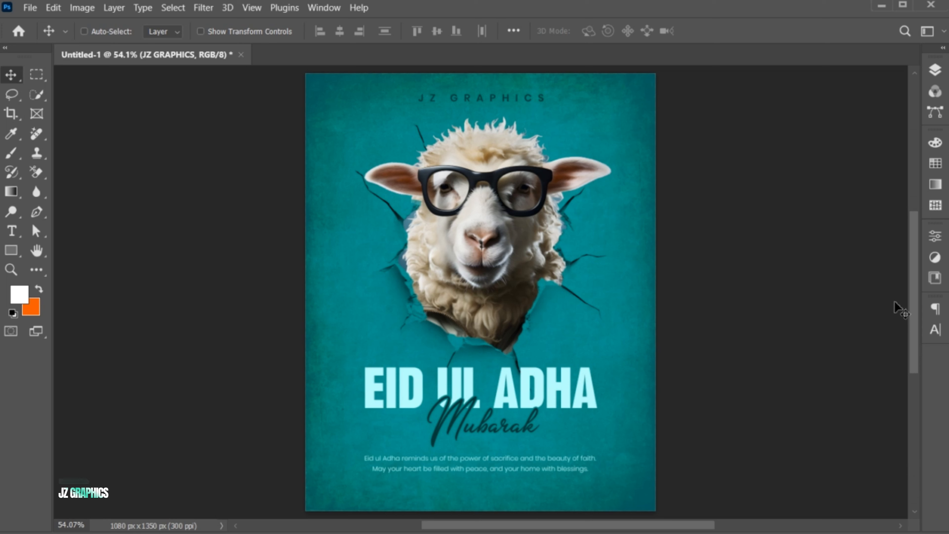
Embed social icon-01.png in the poster, scaled down to a small row centered below the greeting message
{"action": "left_click", "coordinate": [36, 10]}
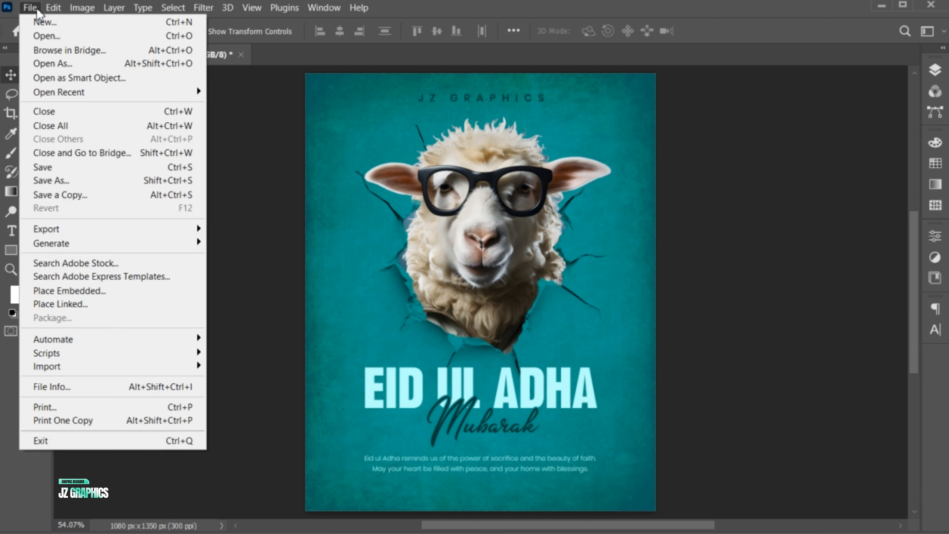
{"action": "left_click", "coordinate": [113, 295]}
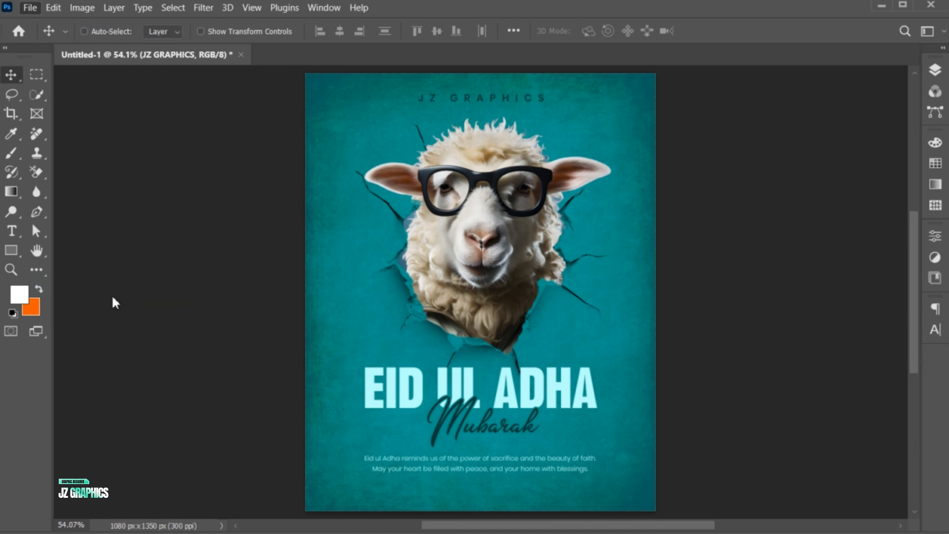
{"action": "left_click", "coordinate": [595, 170]}
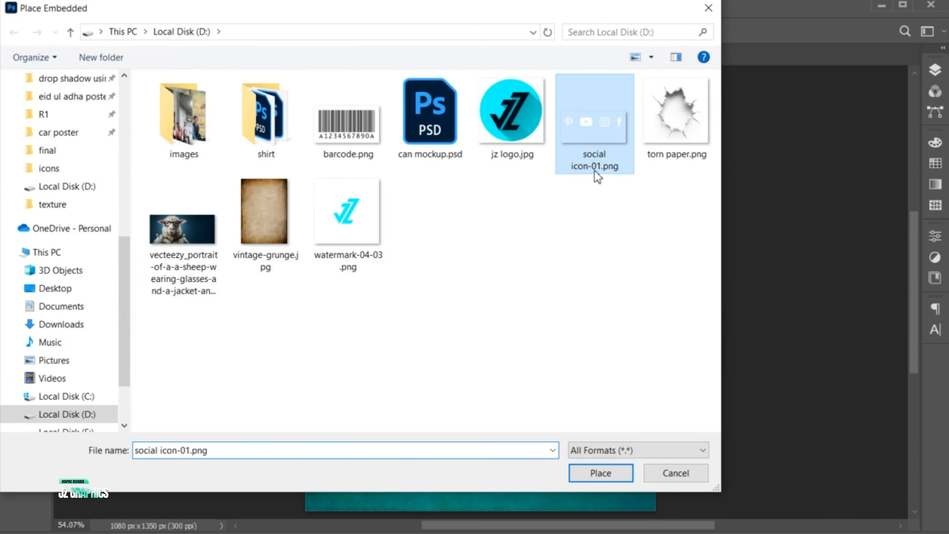
{"action": "left_click", "coordinate": [580, 480]}
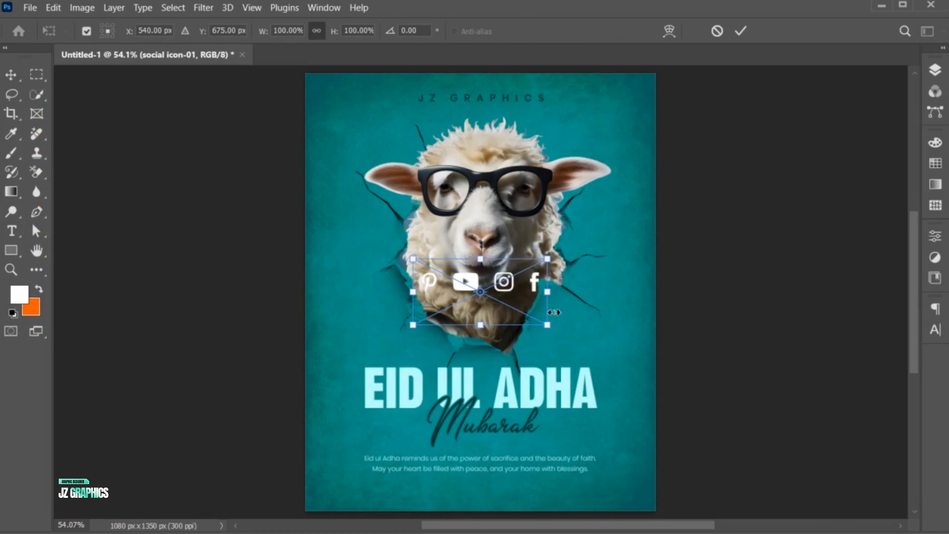
{"action": "left_click_drag", "start_coordinate": [548, 326], "coordinate": [489, 487]}
{"action": "key", "text": "Return"}
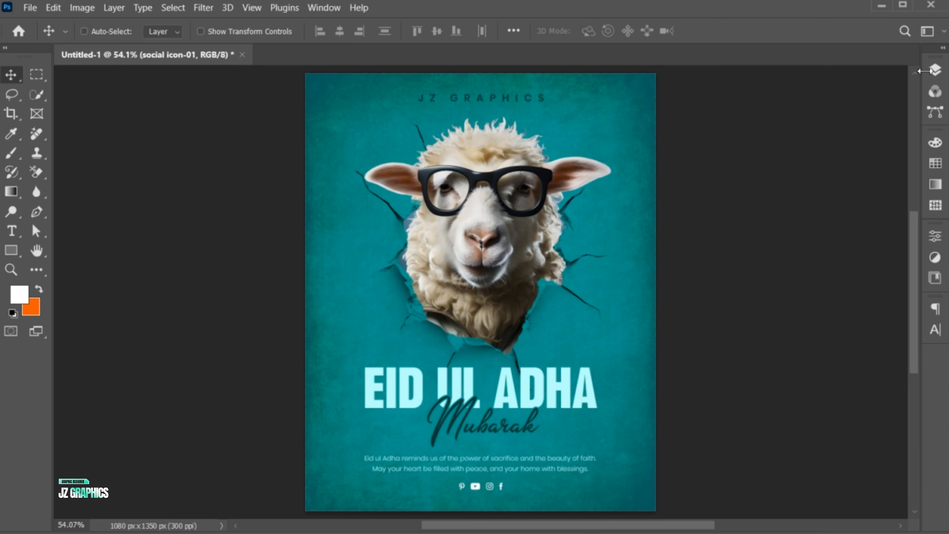
Add a black Inner Shadow with a 90° angle and 20% choke to the torn-paper Layer 1, slightly raising its opacity and size
{"action": "left_click", "coordinate": [936, 72]}
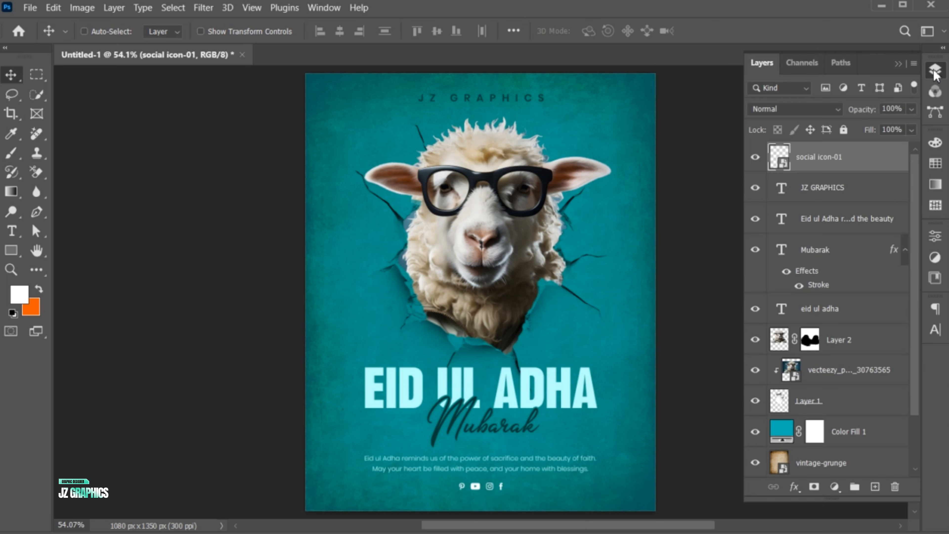
{"action": "left_click", "coordinate": [816, 404]}
{"action": "left_click", "coordinate": [794, 487]}
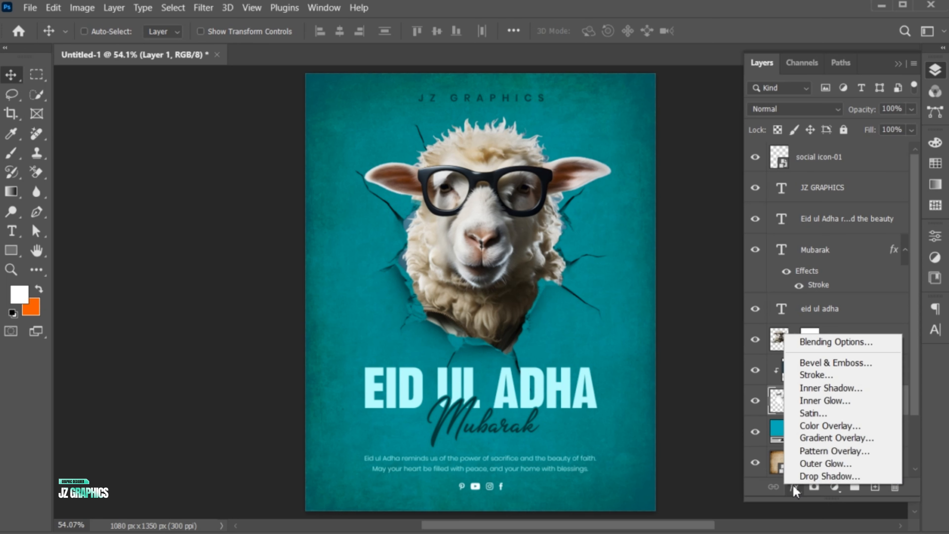
{"action": "left_click", "coordinate": [826, 396]}
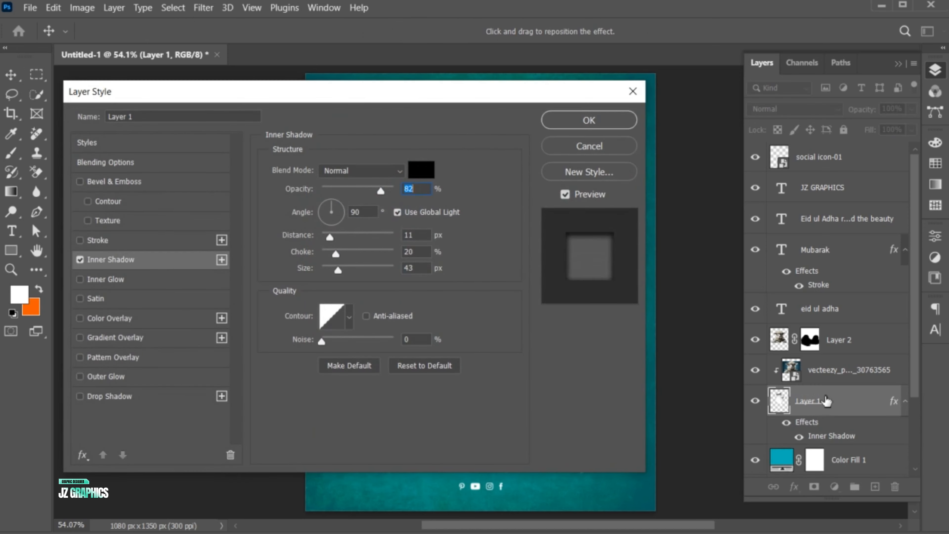
{"action": "left_click_drag", "start_coordinate": [329, 92], "coordinate": [485, 251]}
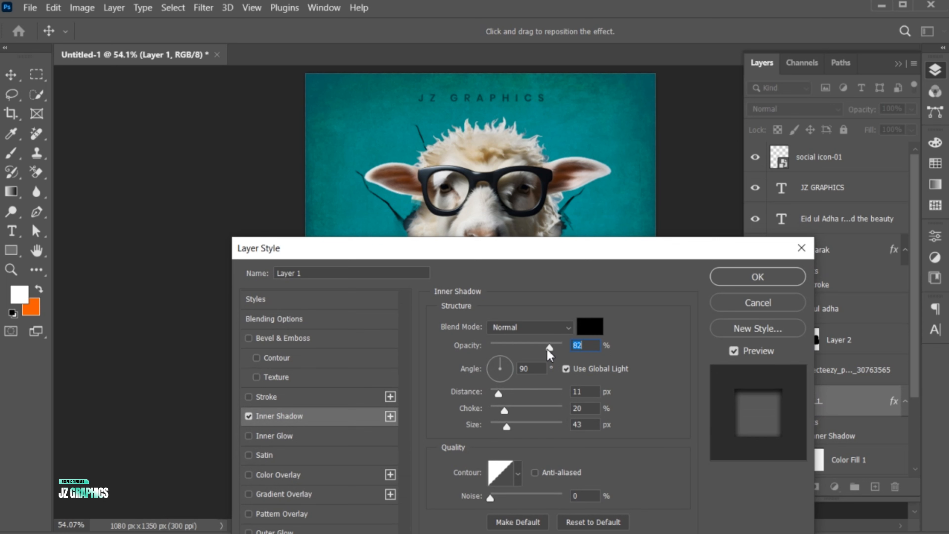
{"action": "left_click_drag", "start_coordinate": [548, 350], "coordinate": [551, 348]}
{"action": "left_click_drag", "start_coordinate": [507, 430], "coordinate": [510, 431]}
{"action": "left_click", "coordinate": [499, 392]}
{"action": "left_click", "coordinate": [754, 275]}
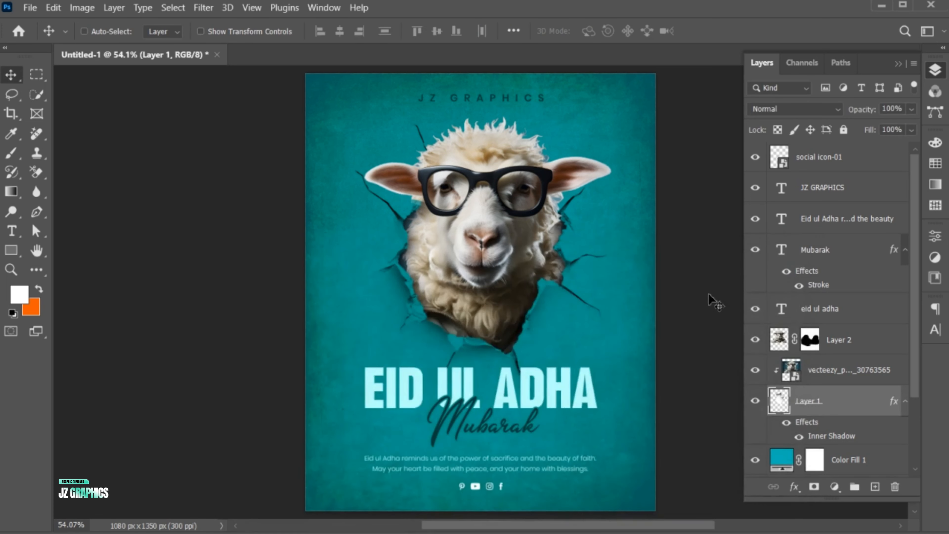
Blend the "eid ul adha" title with the cracks by splitting its Underlying Layer Blend If range to 0/95 and 130/255
{"action": "left_click", "coordinate": [804, 308]}
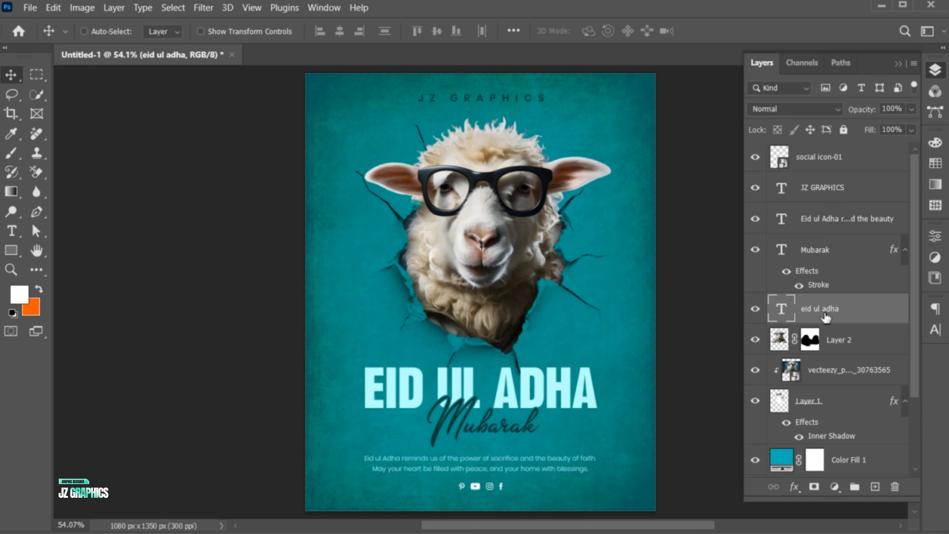
{"action": "left_click", "coordinate": [794, 487]}
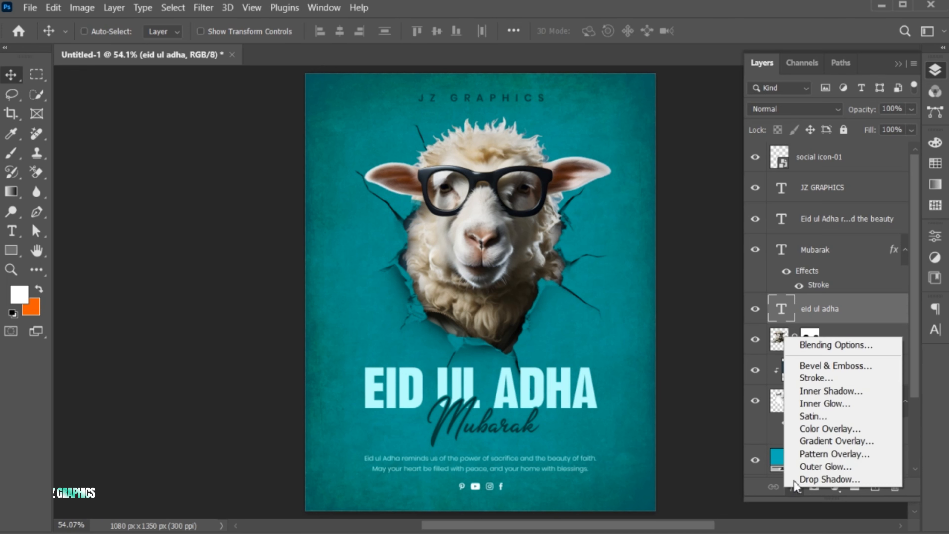
{"action": "left_click", "coordinate": [826, 345]}
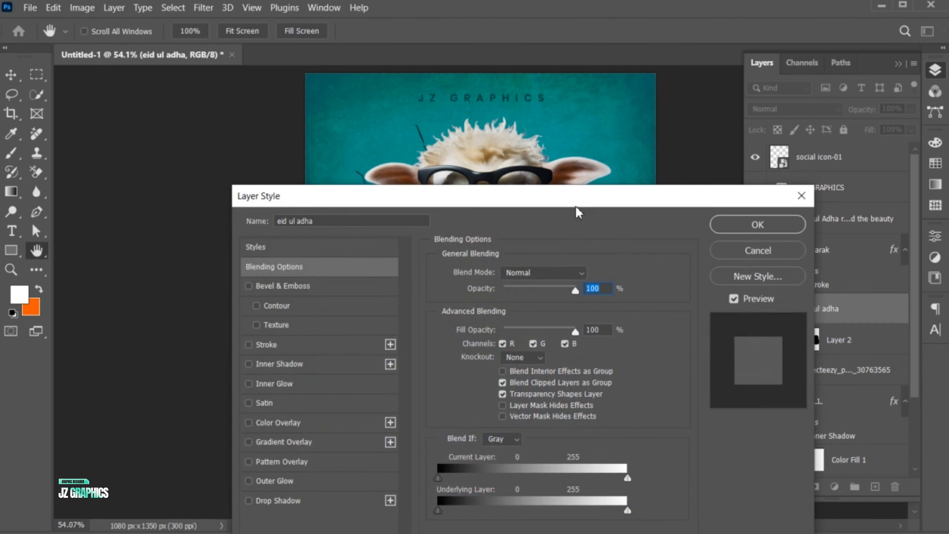
{"action": "left_click_drag", "start_coordinate": [519, 212], "coordinate": [615, 1]}
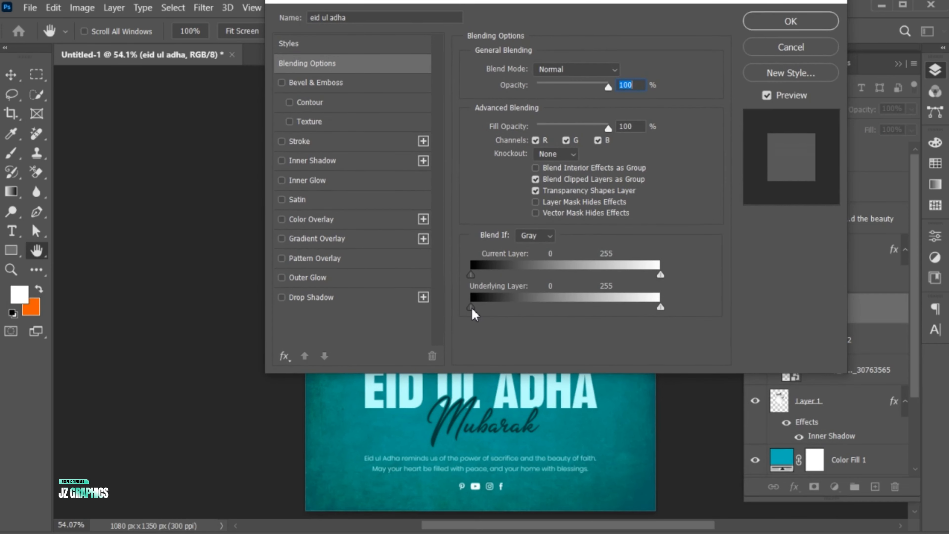
{"action": "left_click_drag", "start_coordinate": [472, 308], "coordinate": [529, 307]}
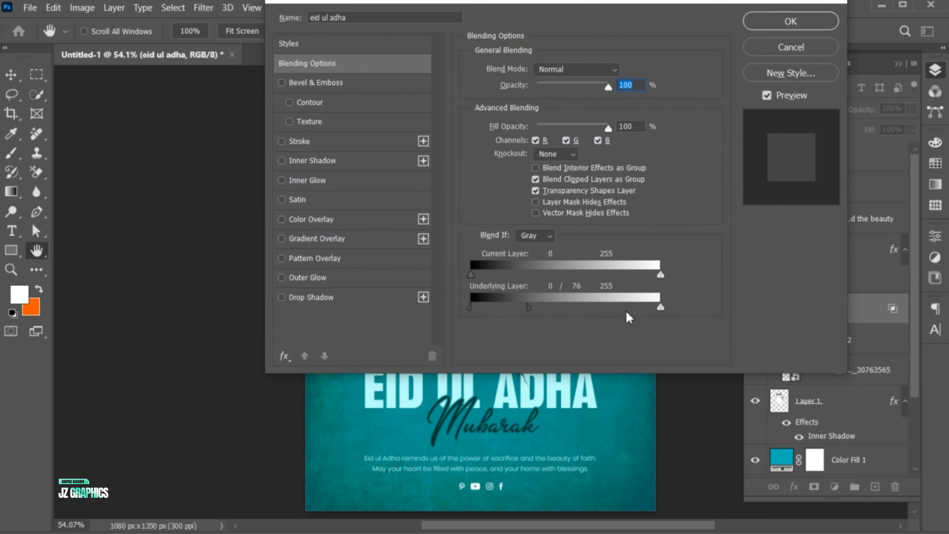
{"action": "left_click_drag", "start_coordinate": [659, 308], "coordinate": [584, 312]}
{"action": "left_click_drag", "start_coordinate": [543, 3], "coordinate": [784, 1]}
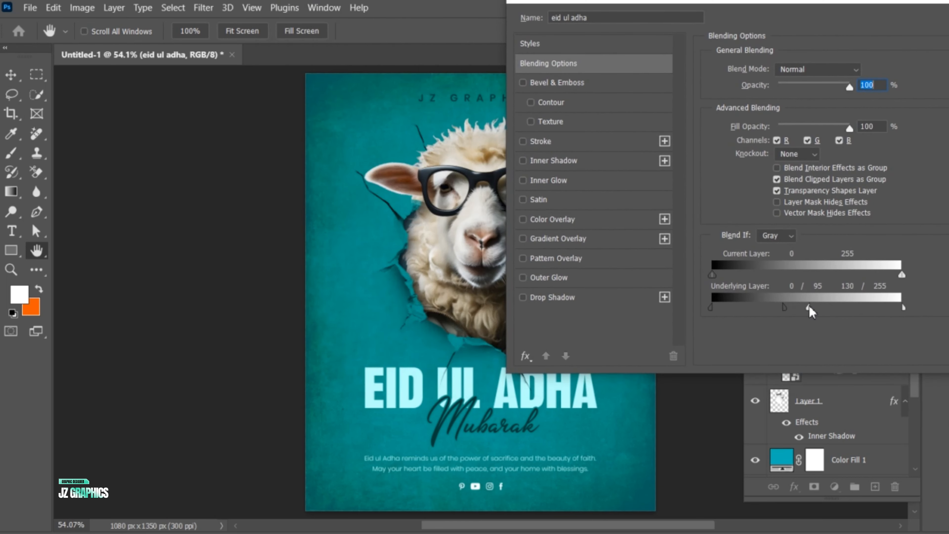
{"action": "key", "text": "Return"}
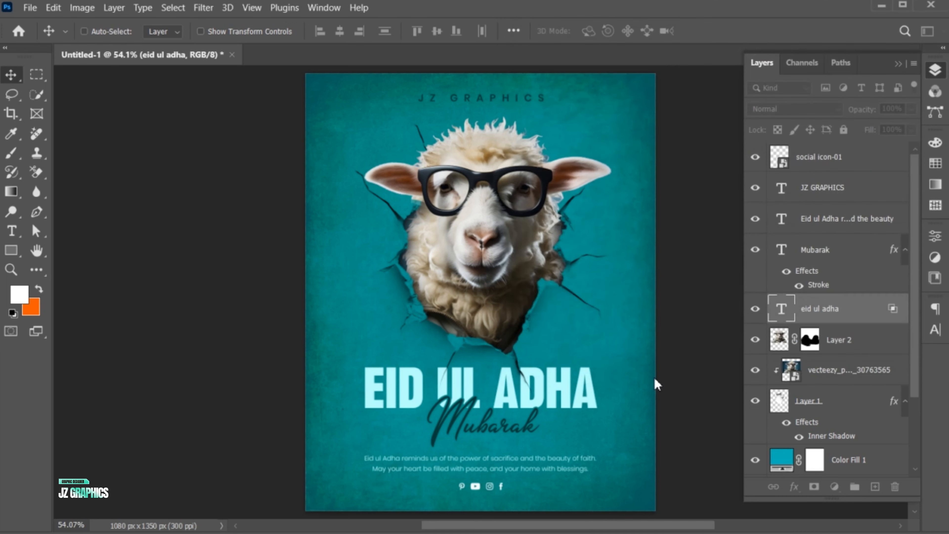
Add a blank layer directly above the Mubarak text and ready a Soft Round brush with 0% hardness
{"action": "left_click", "coordinate": [844, 254]}
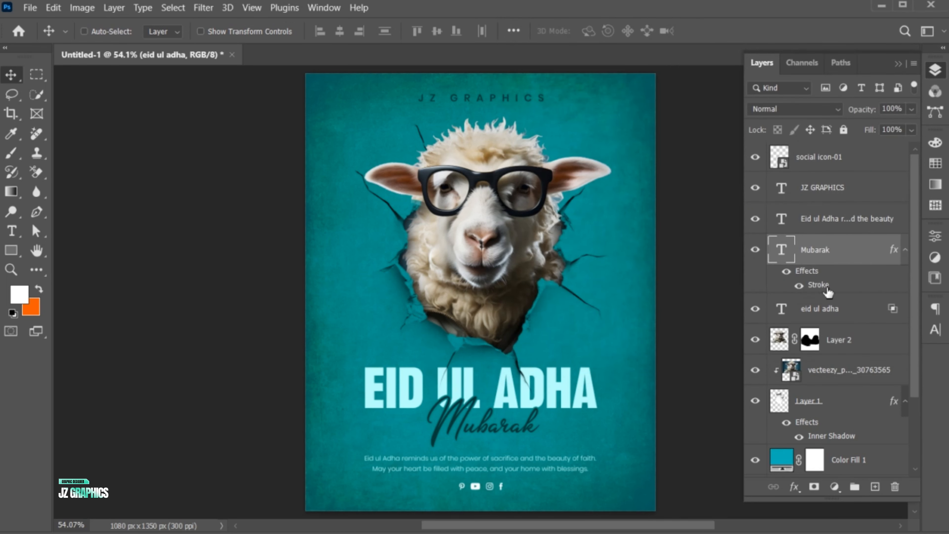
{"action": "left_click", "coordinate": [875, 487]}
{"action": "scroll", "coordinate": [600, 435], "scroll_direction": "down", "scroll_amount": 3}
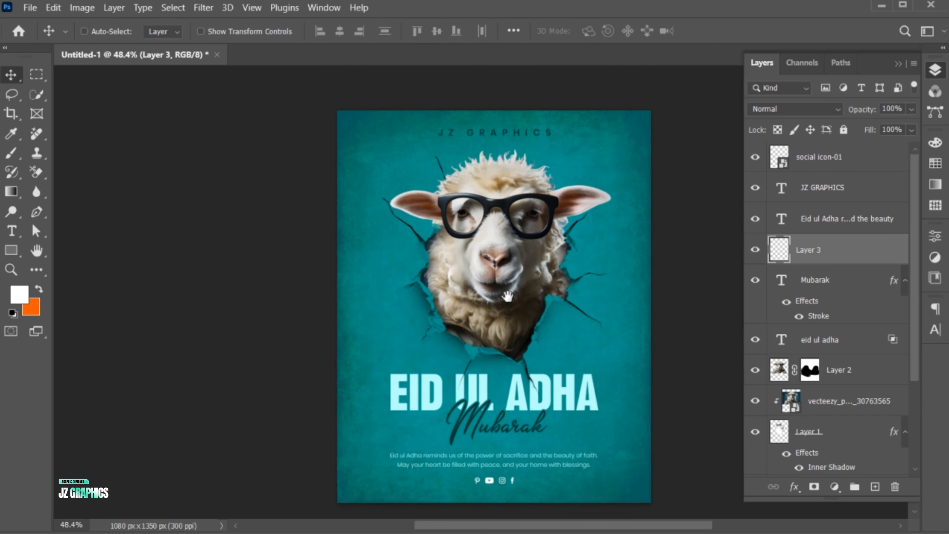
{"action": "left_click_drag", "start_coordinate": [508, 296], "coordinate": [488, 316]}
{"action": "key", "text": "b"}
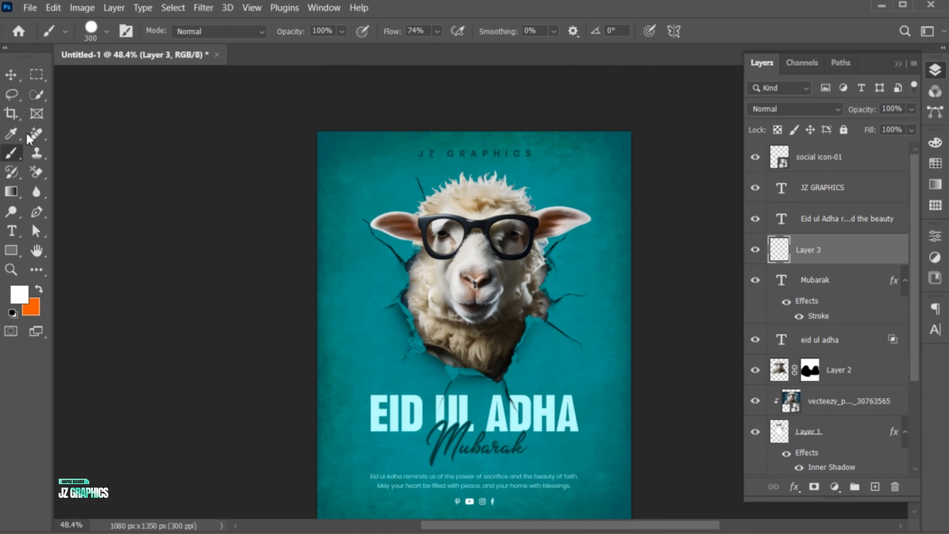
{"action": "left_click", "coordinate": [107, 32]}
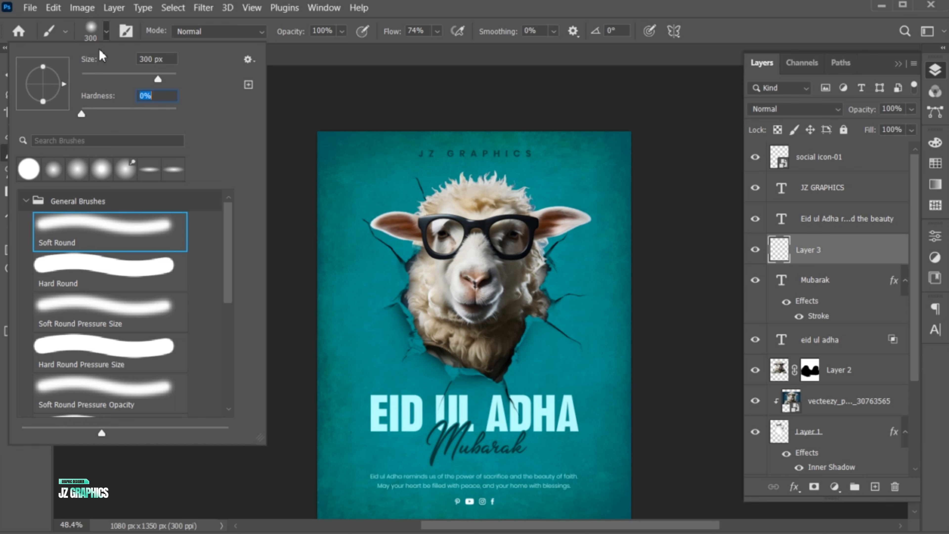
{"action": "left_click", "coordinate": [106, 32]}
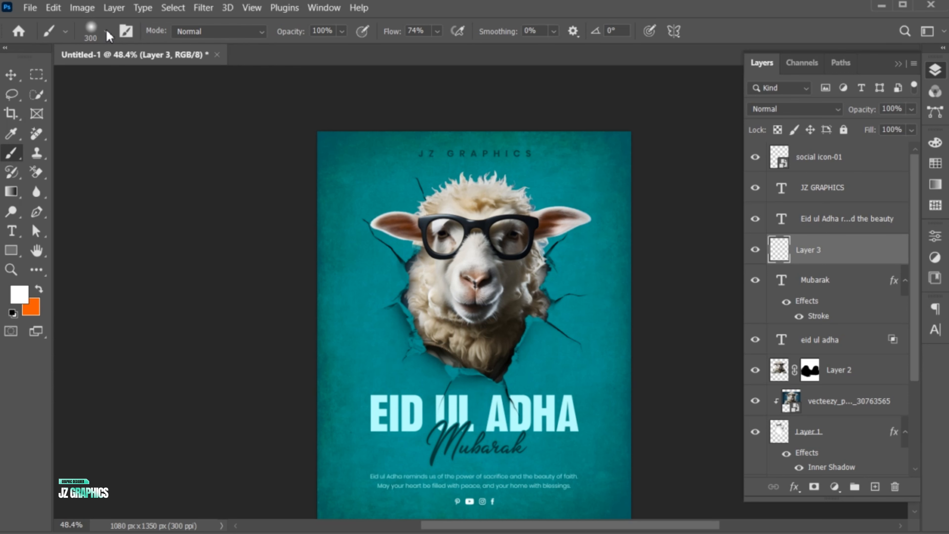
Paint a light cyan (#84fcf5) glow over the poster's upper-right corner with the soft brush at 1100 px
{"action": "left_click", "coordinate": [22, 296]}
{"action": "left_click", "coordinate": [359, 281]}
{"action": "left_click_drag", "start_coordinate": [504, 173], "coordinate": [530, 160]}
{"action": "left_click", "coordinate": [771, 157]}
{"action": "left_click", "coordinate": [578, 166]}
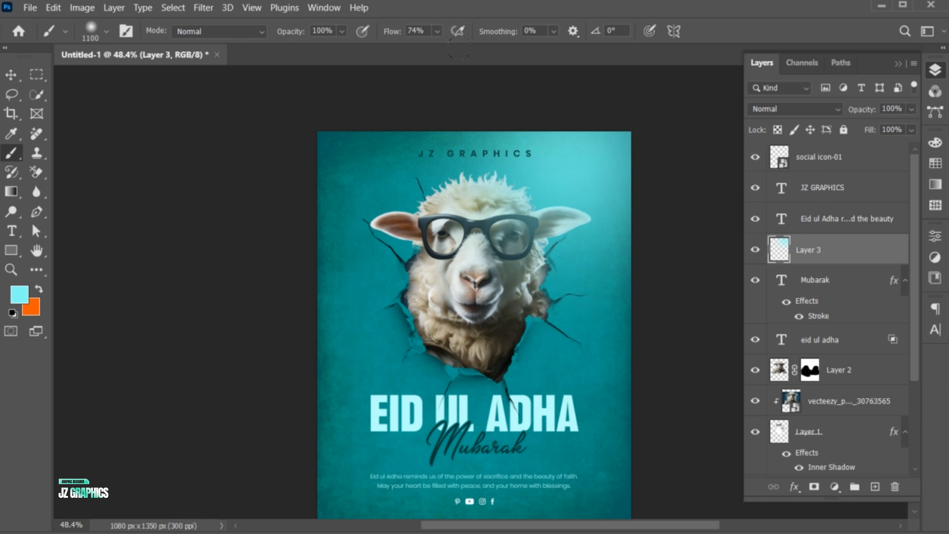
{"action": "key", "text": "v"}
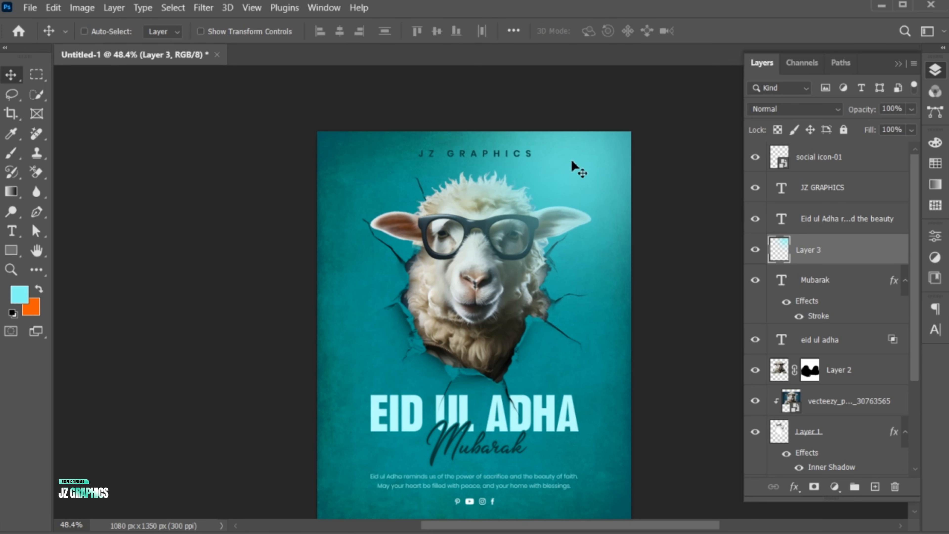
Set the foreground color to white and dab a bright highlight at the poster's upper-right corner with the same soft brush
{"action": "left_click", "coordinate": [20, 296]}
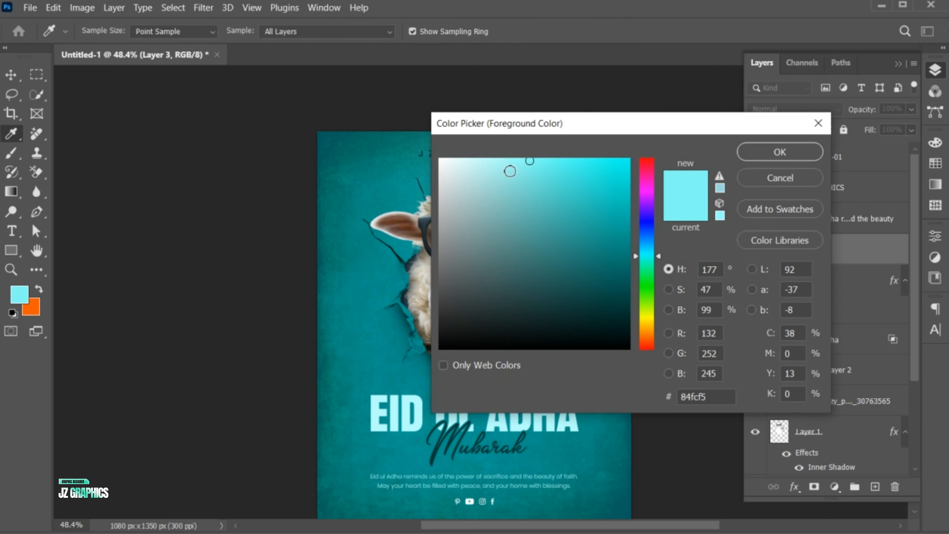
{"action": "left_click_drag", "start_coordinate": [510, 172], "coordinate": [431, 155]}
{"action": "left_click", "coordinate": [767, 151]}
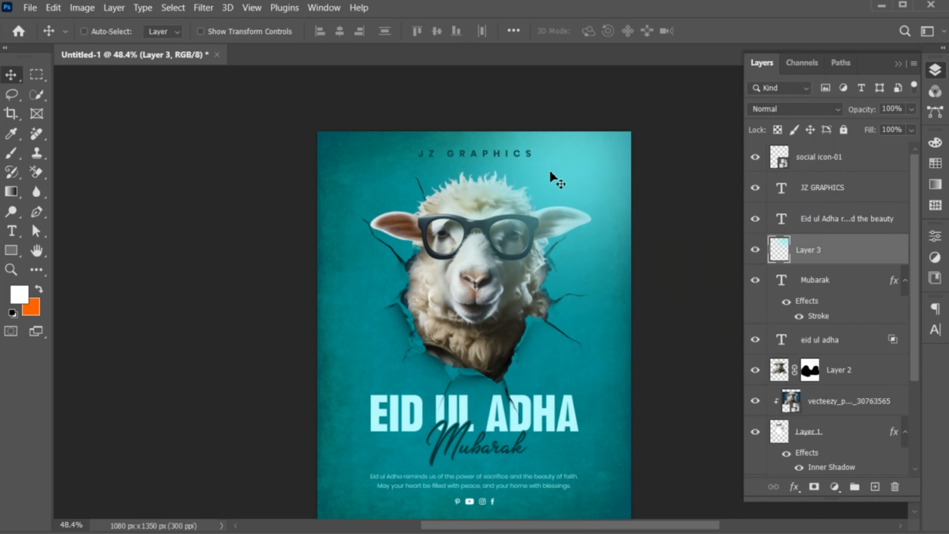
{"action": "key", "text": "b"}
{"action": "left_click", "coordinate": [582, 117]}
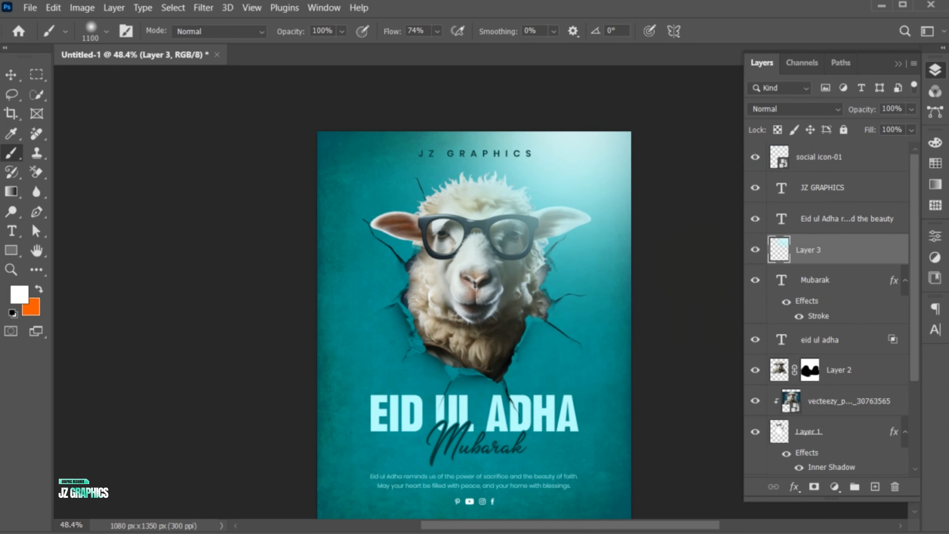
{"action": "key", "text": "v"}
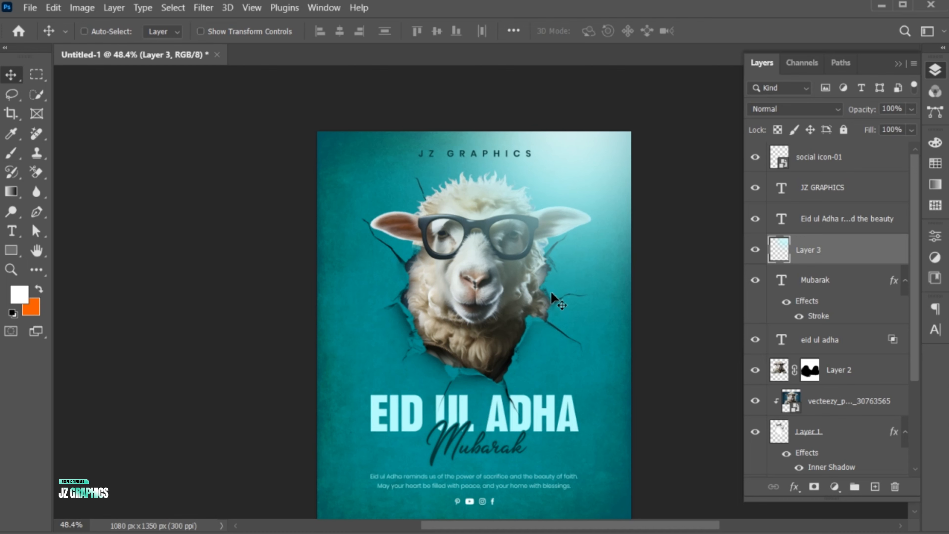
{"action": "scroll", "coordinate": [550, 291], "scroll_direction": "up", "scroll_amount": 1}
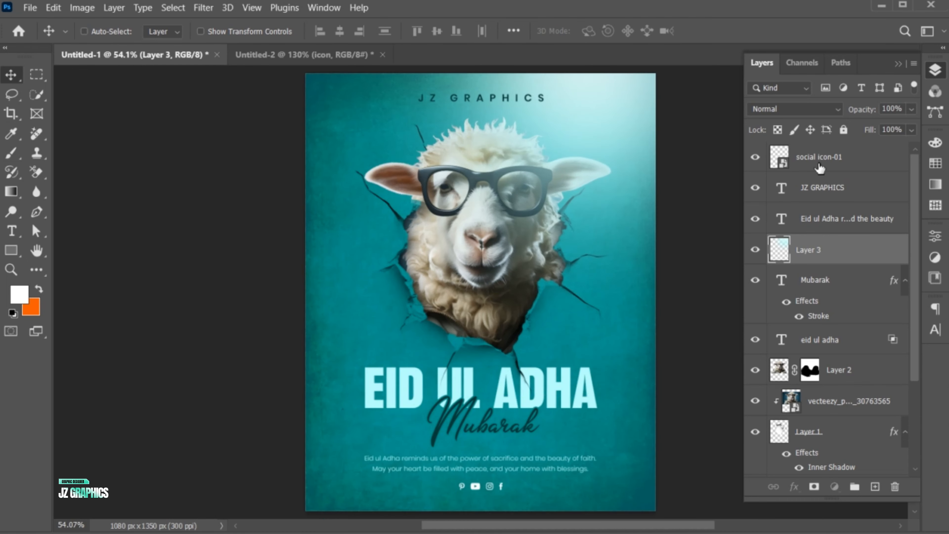
Copy the heart chat-bubble icon from Untitled-2 above the social icons layer, sized and placed beside the torn hole's lower right
{"action": "left_click", "coordinate": [817, 161]}
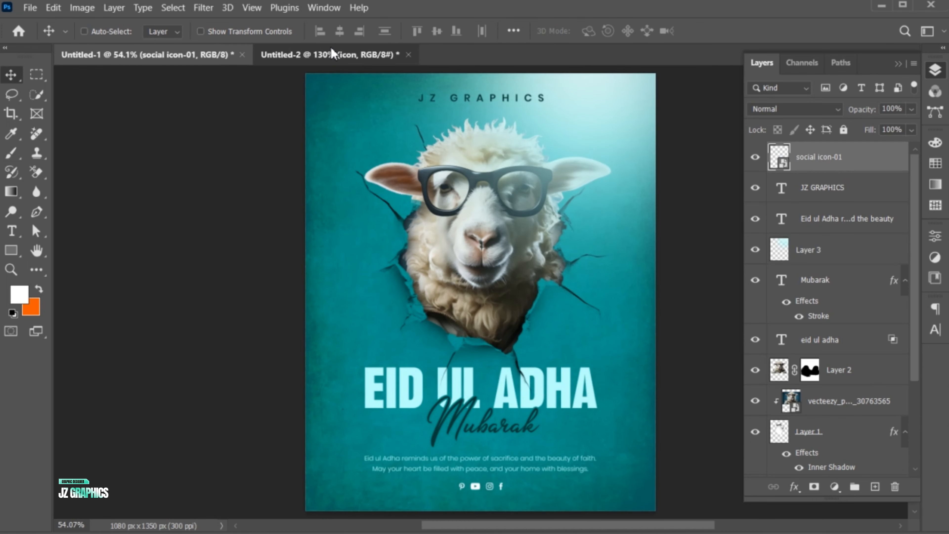
{"action": "left_click", "coordinate": [333, 55]}
{"action": "left_click_drag", "start_coordinate": [434, 223], "coordinate": [569, 319]}
{"action": "key", "text": "ctrl+t"}
{"action": "left_click_drag", "start_coordinate": [527, 285], "coordinate": [618, 324]}
{"action": "left_click_drag", "start_coordinate": [655, 351], "coordinate": [652, 358]}
{"action": "key", "text": "Return"}
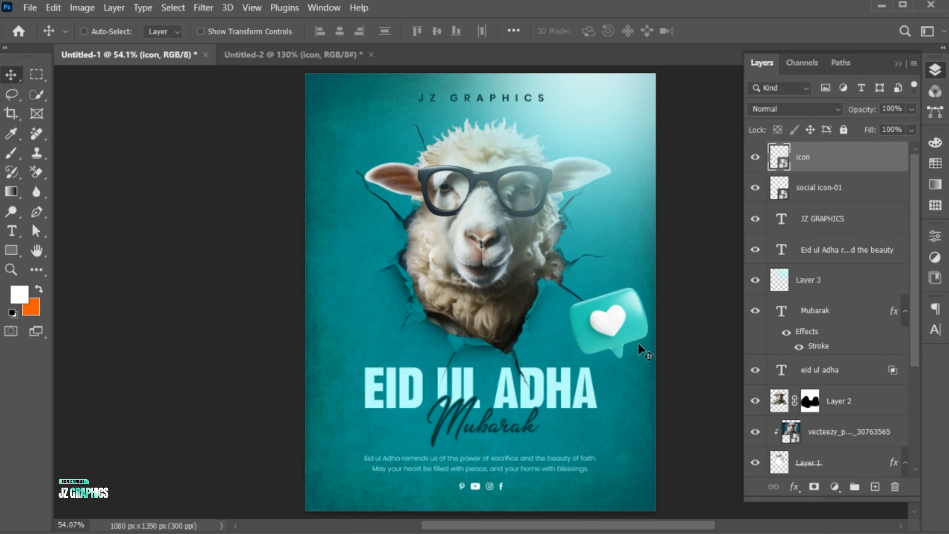
Apply a Motion Blur to the heart icon with an angle of 81° and a distance of 44 pixels
{"action": "left_click", "coordinate": [202, 8]}
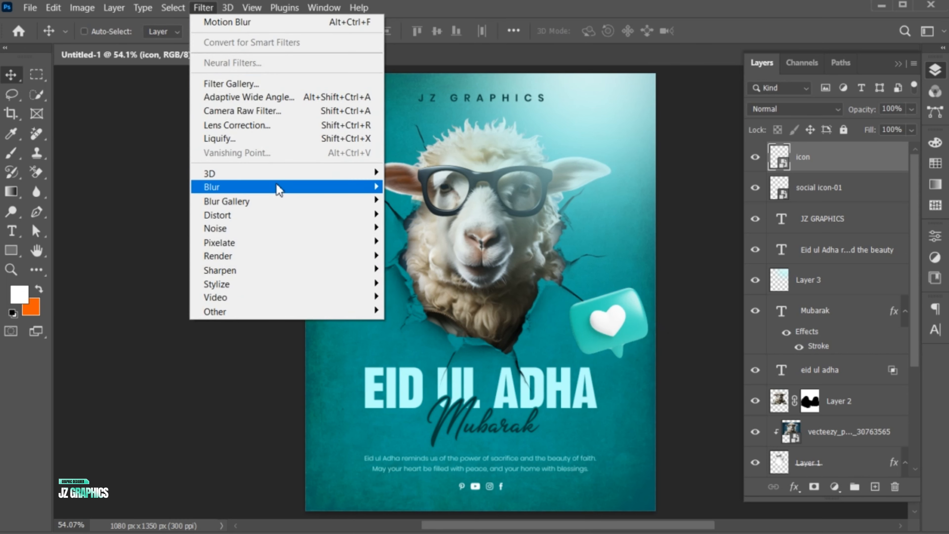
{"action": "mouse_move", "coordinate": [281, 191]}
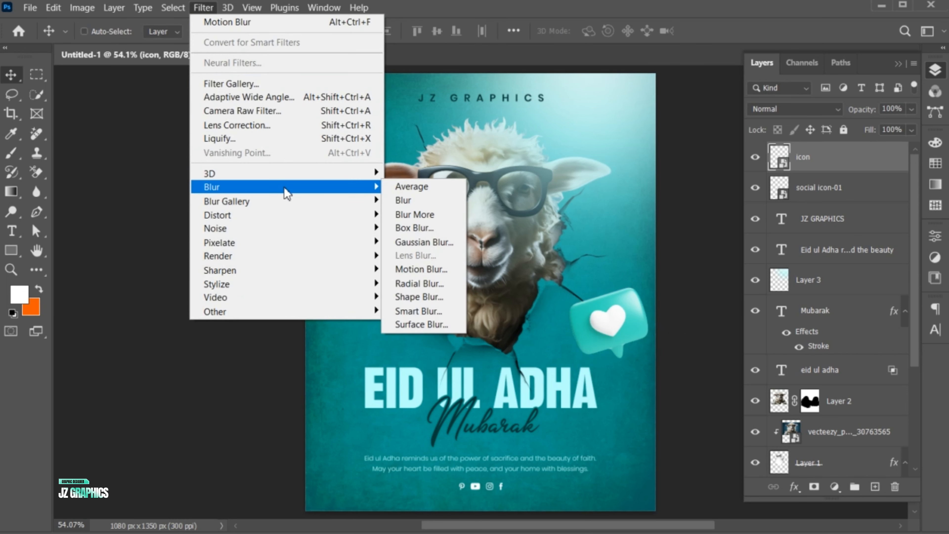
{"action": "left_click", "coordinate": [421, 270]}
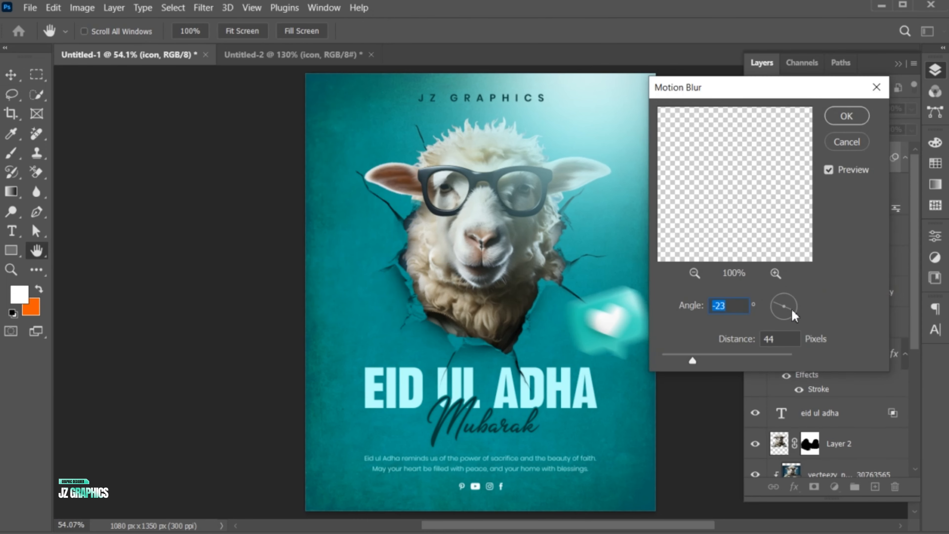
{"action": "mouse_move", "coordinate": [793, 316]}
{"action": "left_mouse_down"}
{"action": "mouse_move", "coordinate": [780, 320]}
{"action": "mouse_move", "coordinate": [785, 303]}
{"action": "left_mouse_up"}
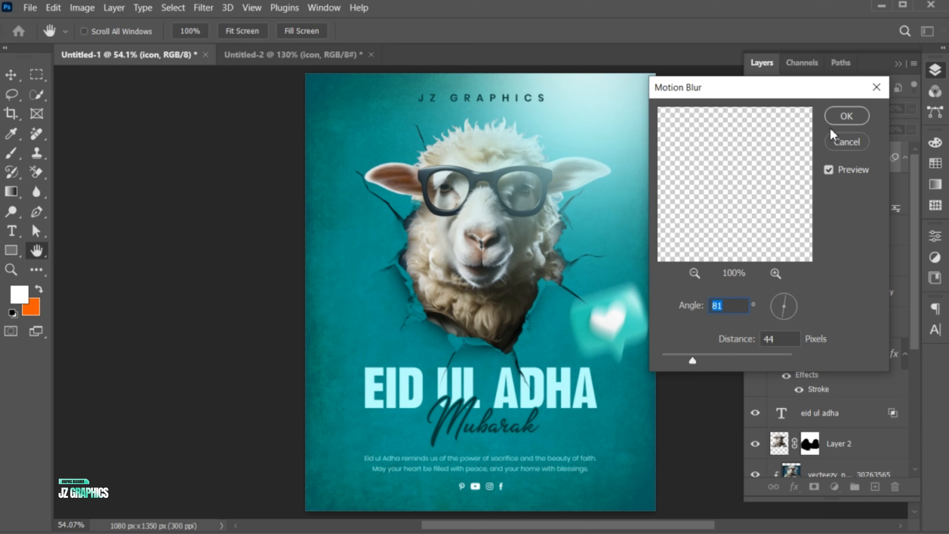
{"action": "left_click", "coordinate": [841, 119]}
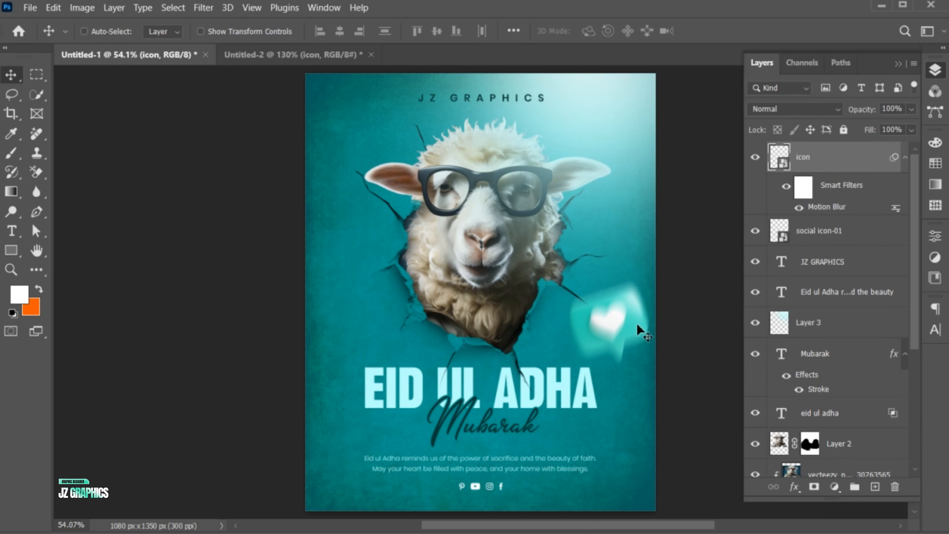
Duplicate the blurred heart icon to the poster's upper-left edge, then rotate it and scale it smaller than the original
{"action": "left_click_drag", "start_coordinate": [628, 325], "coordinate": [344, 120]}
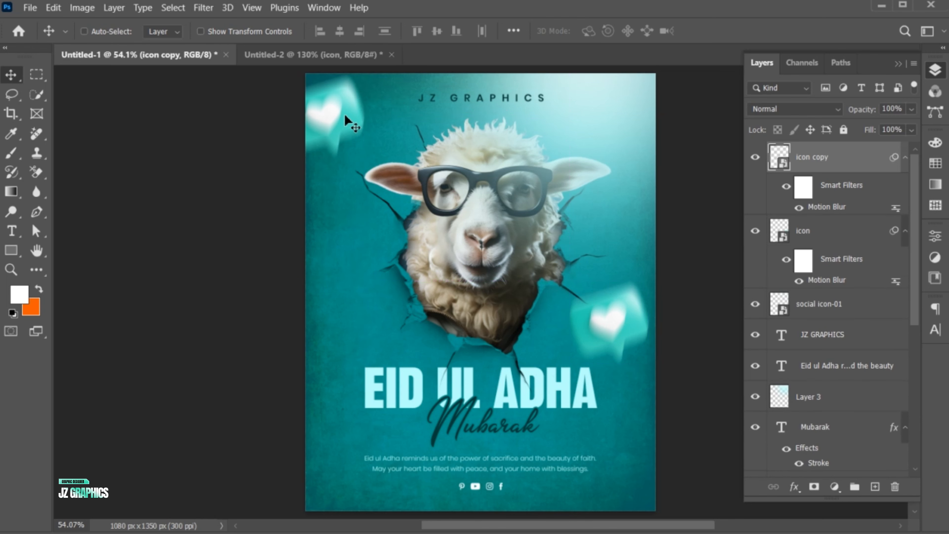
{"action": "key", "text": "ctrl+t"}
{"action": "key", "text": "Return"}
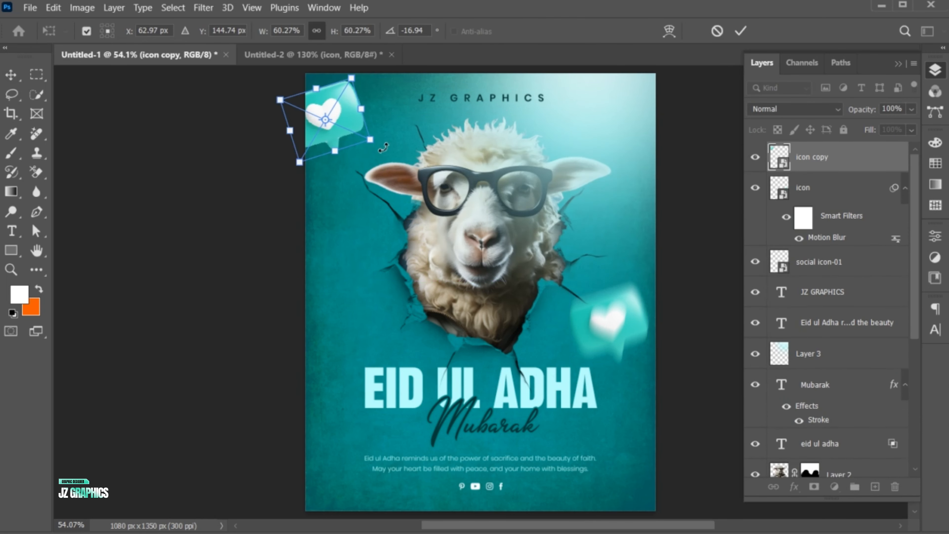
{"action": "left_click_drag", "start_coordinate": [370, 165], "coordinate": [368, 166]}
{"action": "key", "text": "Return"}
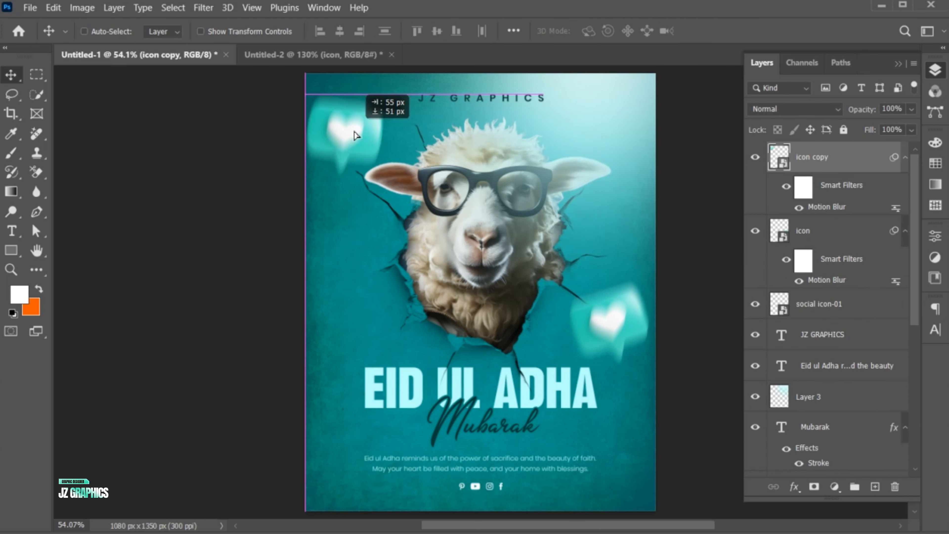
{"action": "key", "text": "ctrl+t"}
{"action": "left_click", "coordinate": [574, 236]}
{"action": "left_click_drag", "start_coordinate": [383, 179], "coordinate": [365, 168]}
{"action": "key", "text": "Return"}
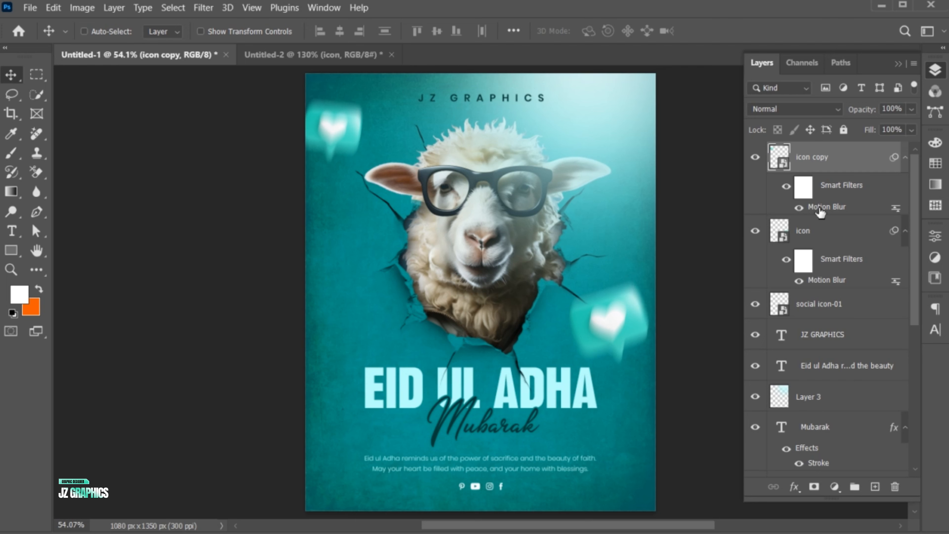
Set the icon copy's Motion Blur to an angle of -78° and a distance of 37 pixels, then collapse the layer list
{"action": "double_click", "coordinate": [820, 212]}
{"action": "mouse_move", "coordinate": [785, 322]}
{"action": "left_mouse_down"}
{"action": "mouse_move", "coordinate": [769, 299]}
{"action": "mouse_move", "coordinate": [788, 322]}
{"action": "left_mouse_up"}
{"action": "left_click", "coordinate": [780, 339]}
{"action": "scroll", "coordinate": [779, 339], "scroll_direction": "down", "scroll_amount": 5}
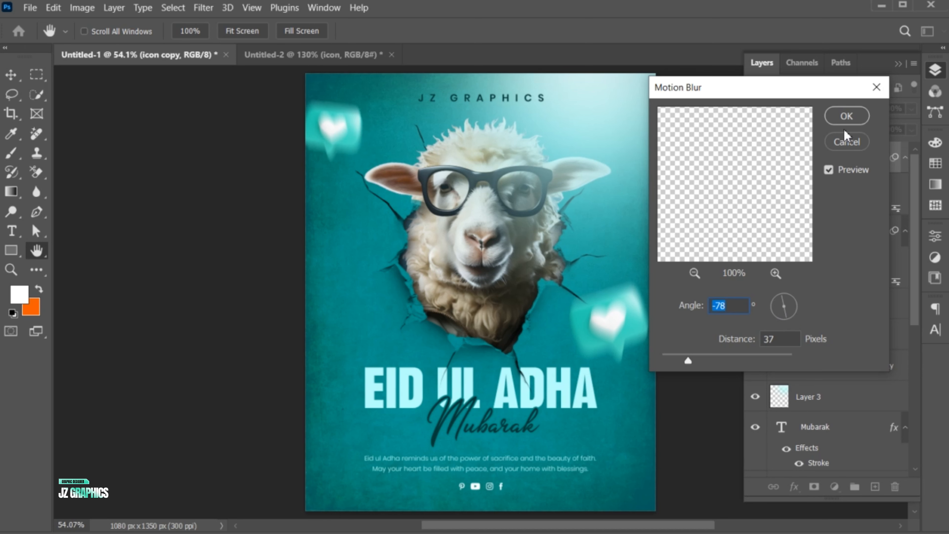
{"action": "left_click", "coordinate": [846, 116]}
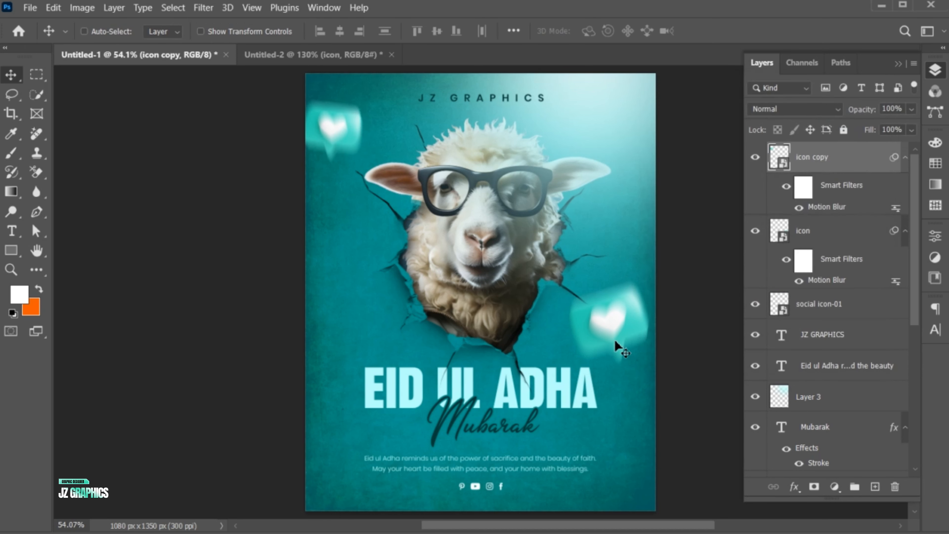
{"action": "left_click", "coordinate": [898, 64]}
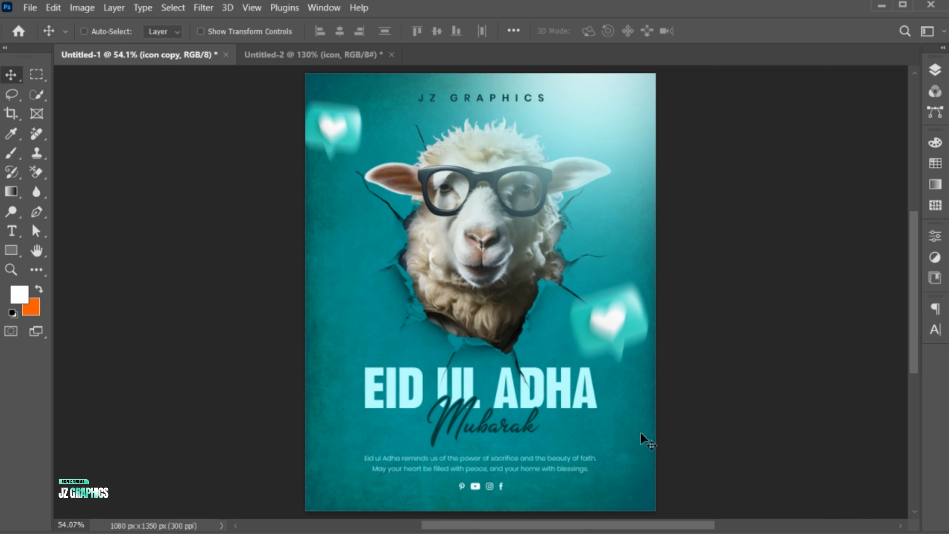